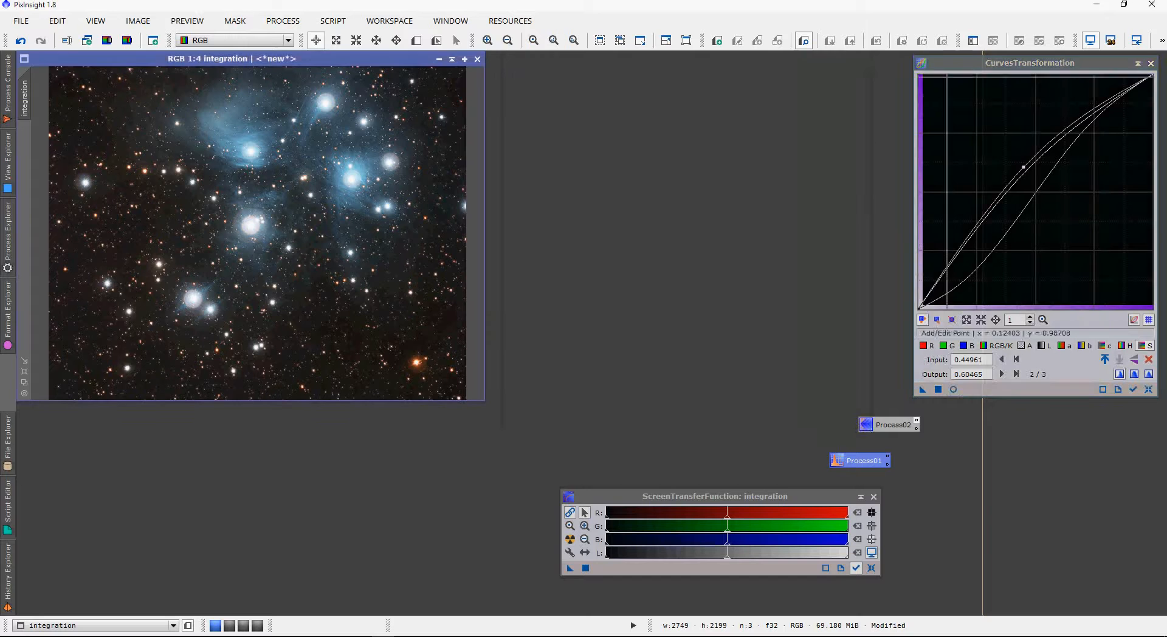
Close the CurvesTransformation window and start saving the integration image in the folder I:\photos\canon\2016\nov29\M45.
{"action": "left_click", "coordinate": [1152, 63]}
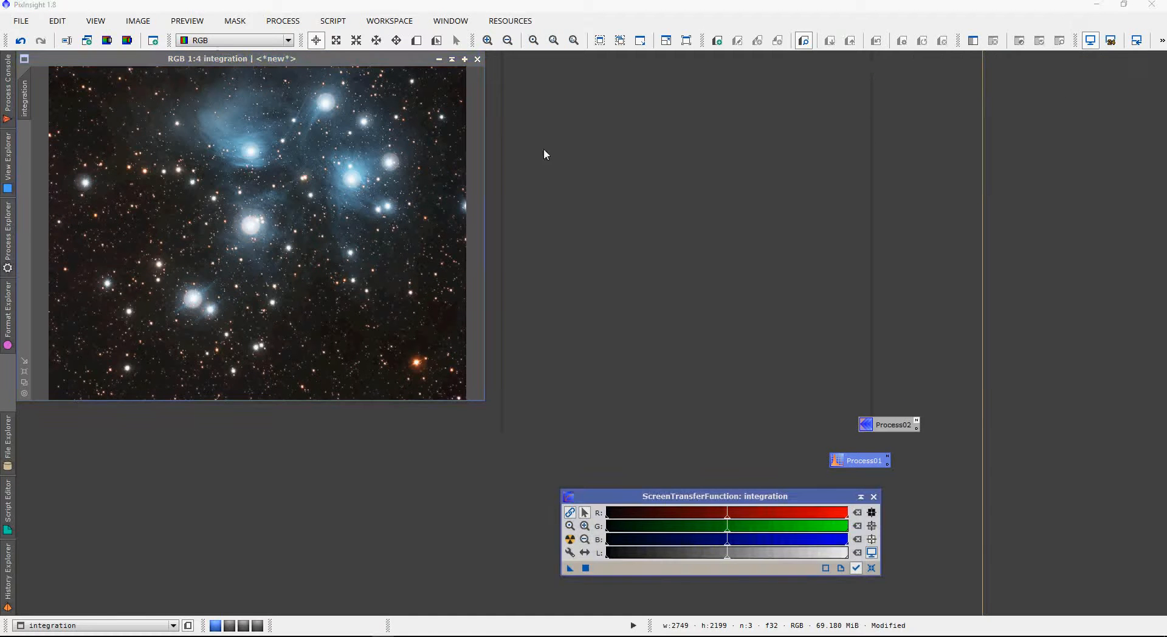
{"action": "left_click_drag", "start_coordinate": [323, 59], "coordinate": [387, 77]}
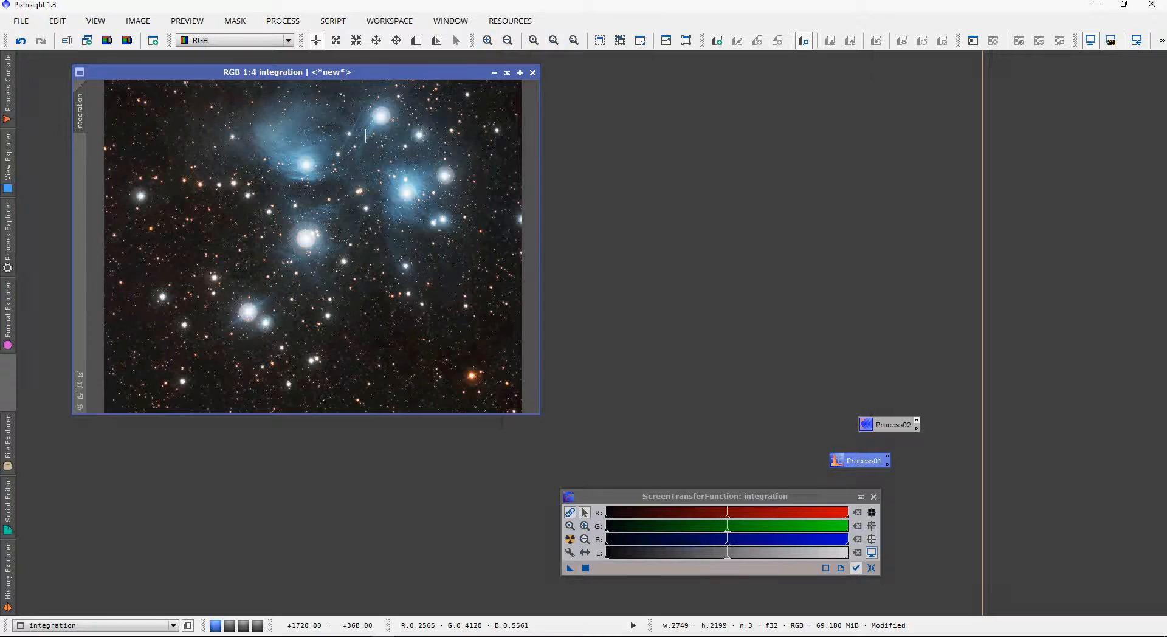
{"action": "left_click", "coordinate": [20, 21]}
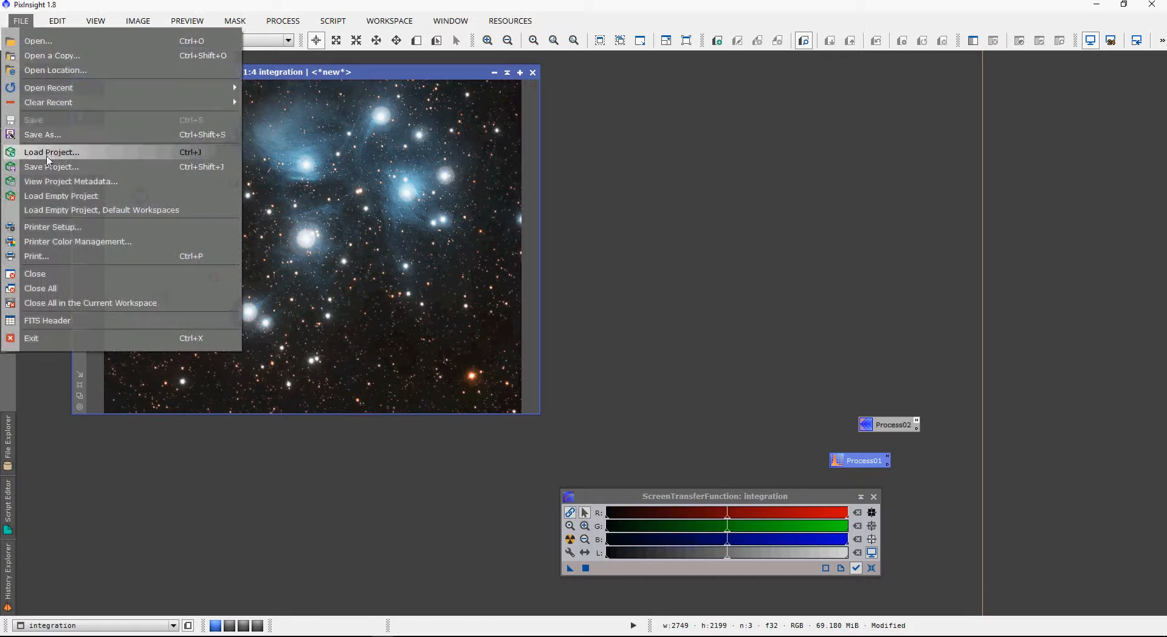
{"action": "left_click", "coordinate": [47, 135]}
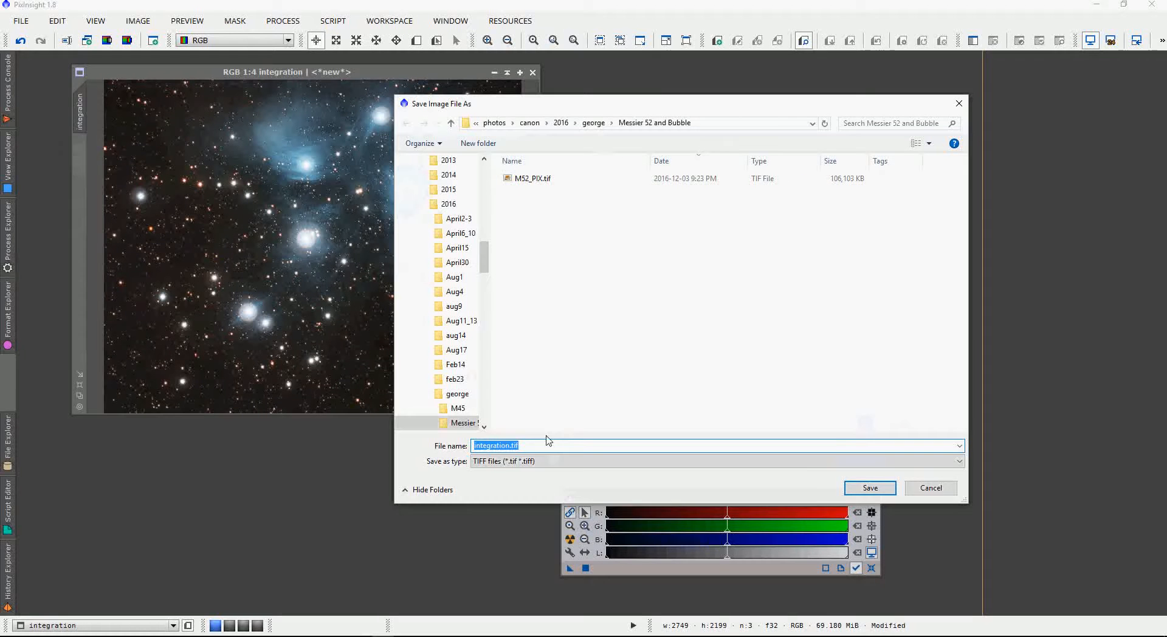
{"action": "type", "text": "I:\\photos\\canon\\2016\\nov29\\M45"}
{"action": "left_click", "coordinate": [808, 409]}
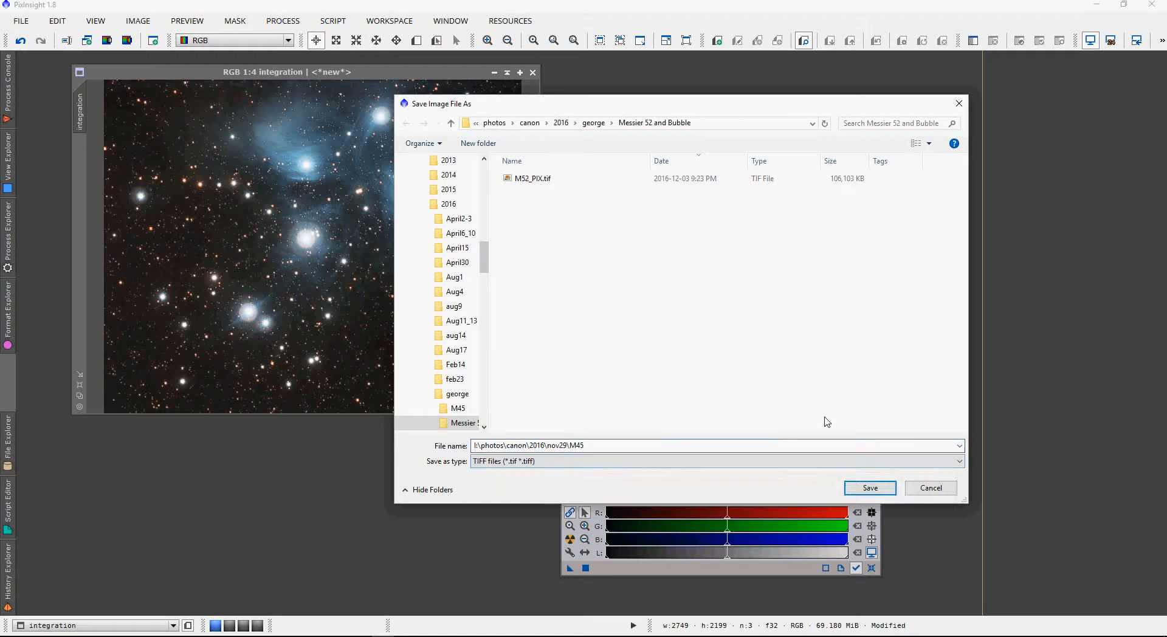
{"action": "left_click", "coordinate": [866, 491]}
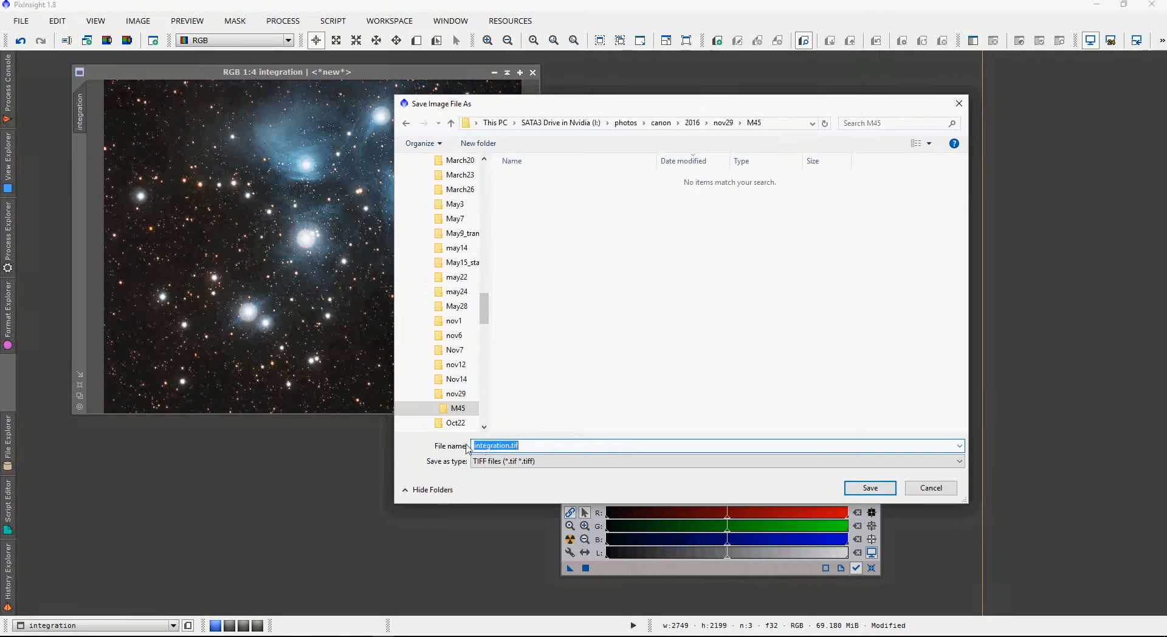
Name the image file M45_PIX and save it in TIFF format.
{"action": "key", "text": "BackSpace"}
{"action": "type", "text": "M4"}
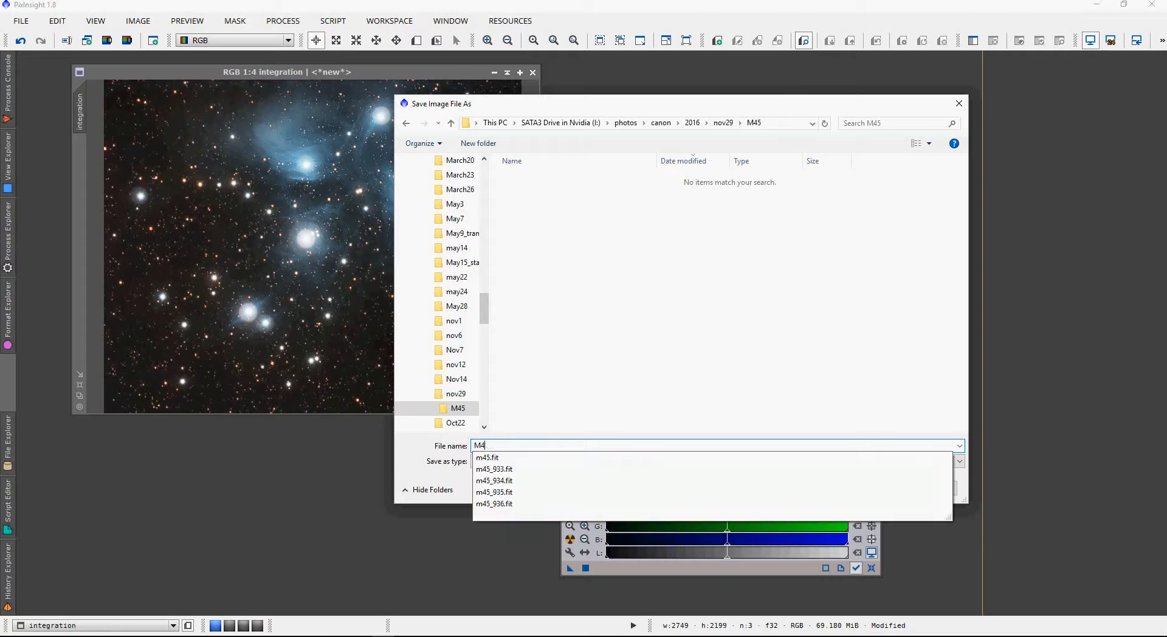
{"action": "type", "text": "5_"}
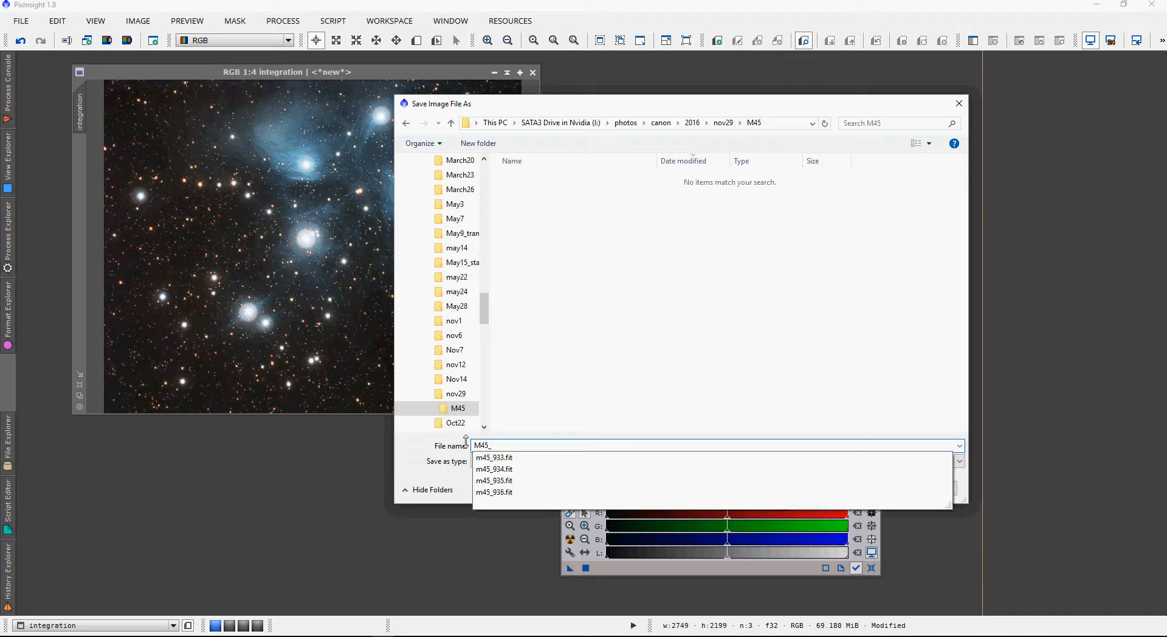
{"action": "type", "text": "PIX"}
{"action": "left_click", "coordinate": [485, 462]}
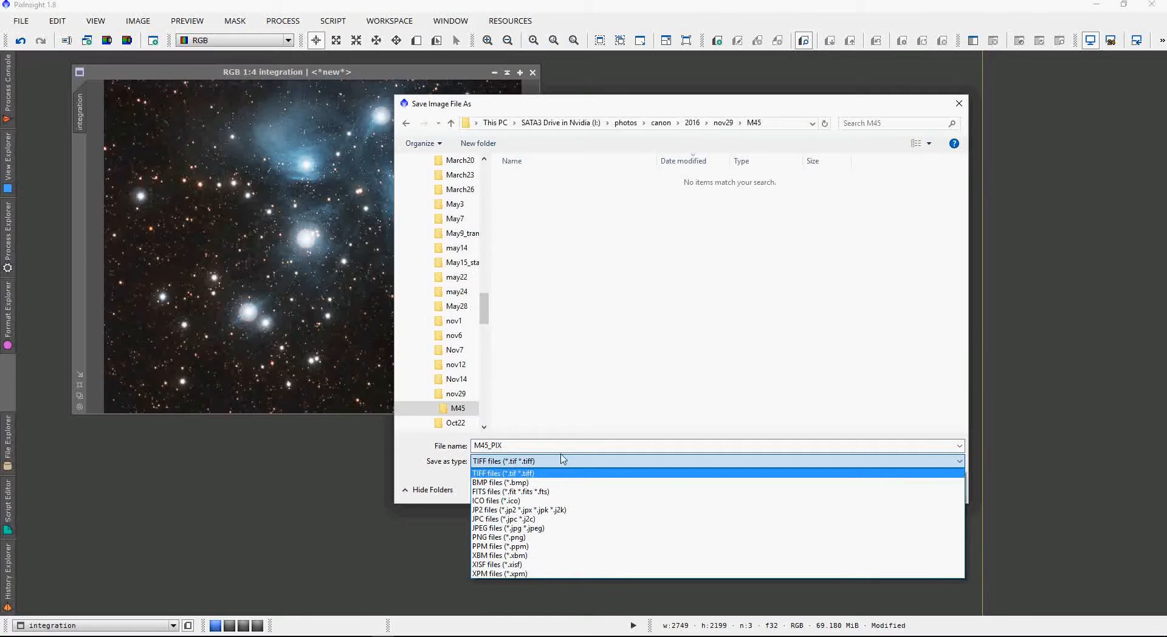
{"action": "left_click", "coordinate": [593, 415]}
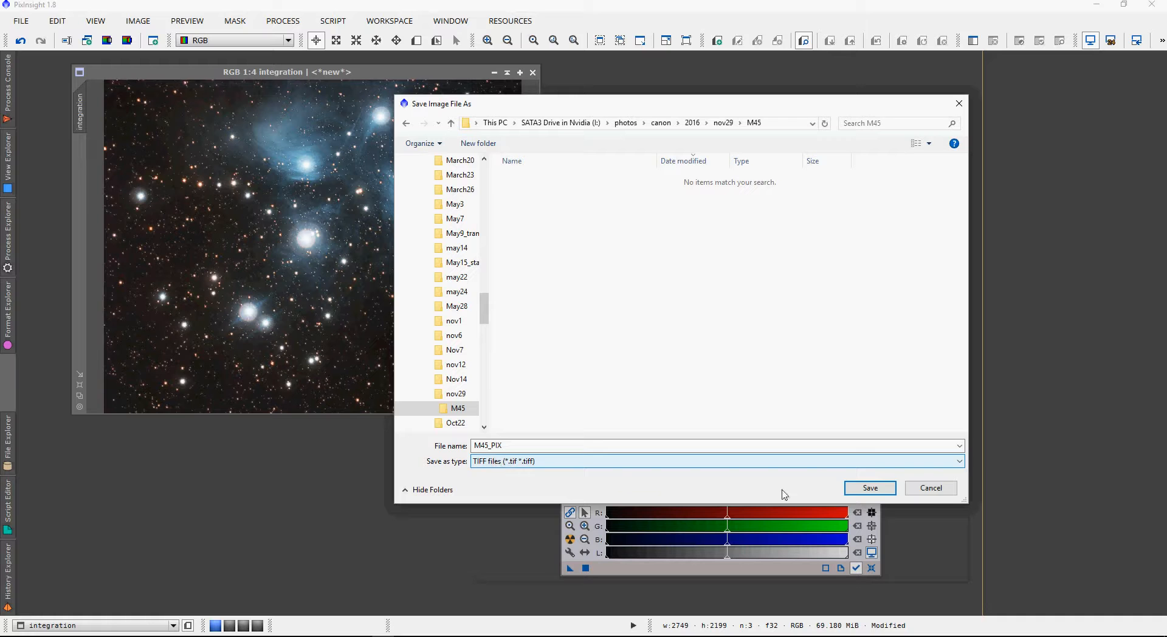
{"action": "left_click", "coordinate": [875, 490]}
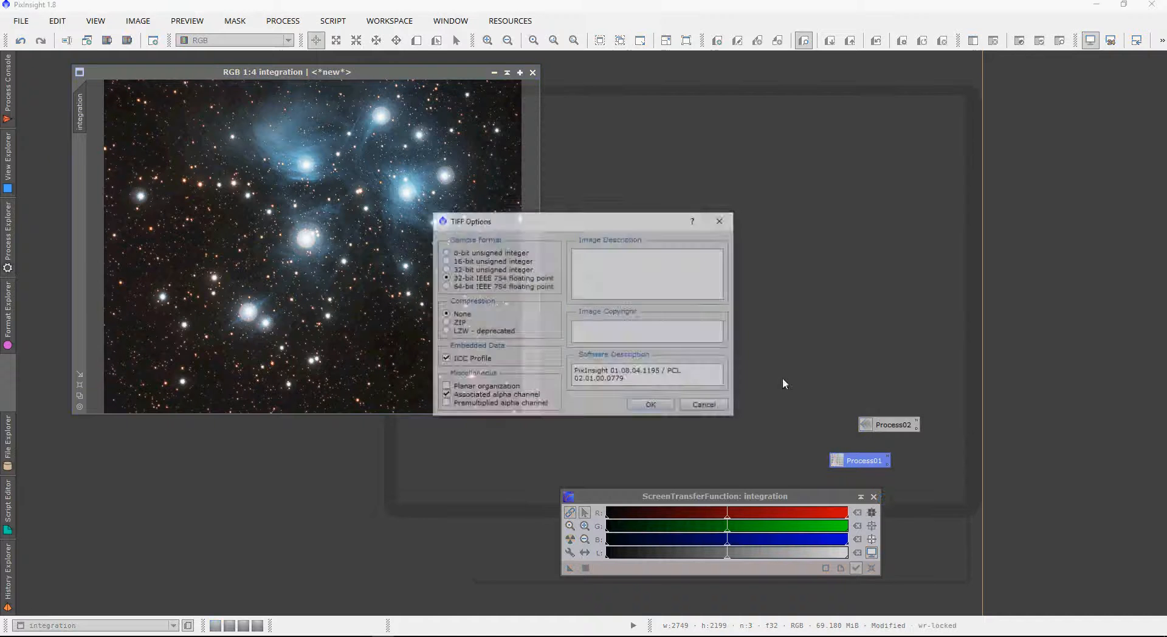
Set the TIFF sample format to 16-bit unsigned integer and accept the export options.
{"action": "left_click_drag", "start_coordinate": [529, 220], "coordinate": [591, 160]}
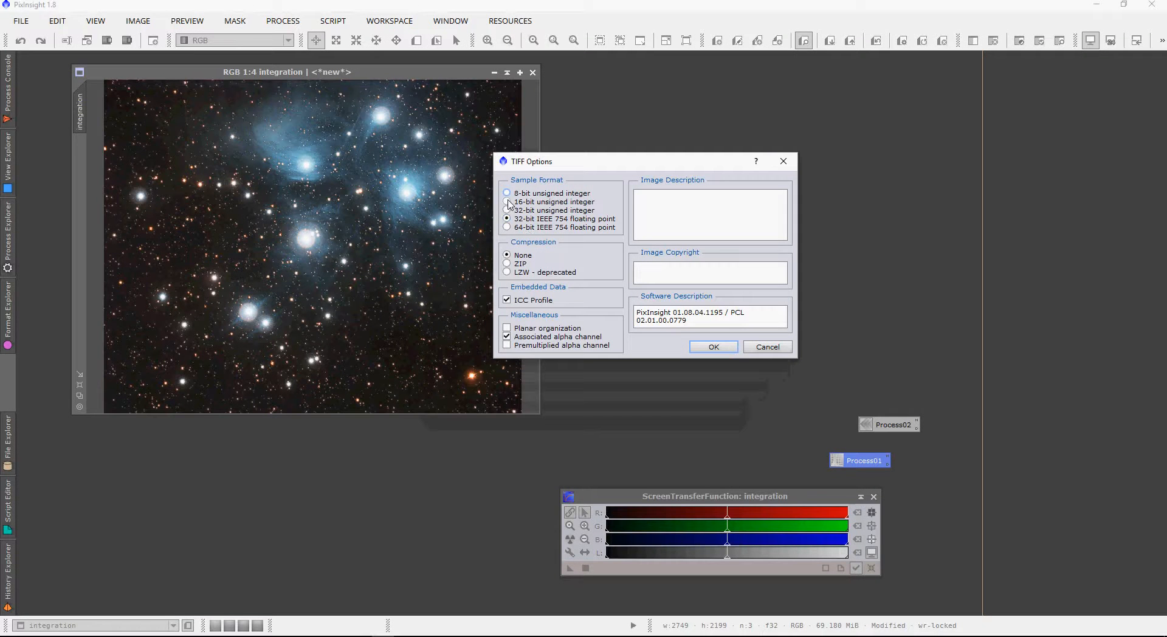
{"action": "left_click", "coordinate": [507, 202]}
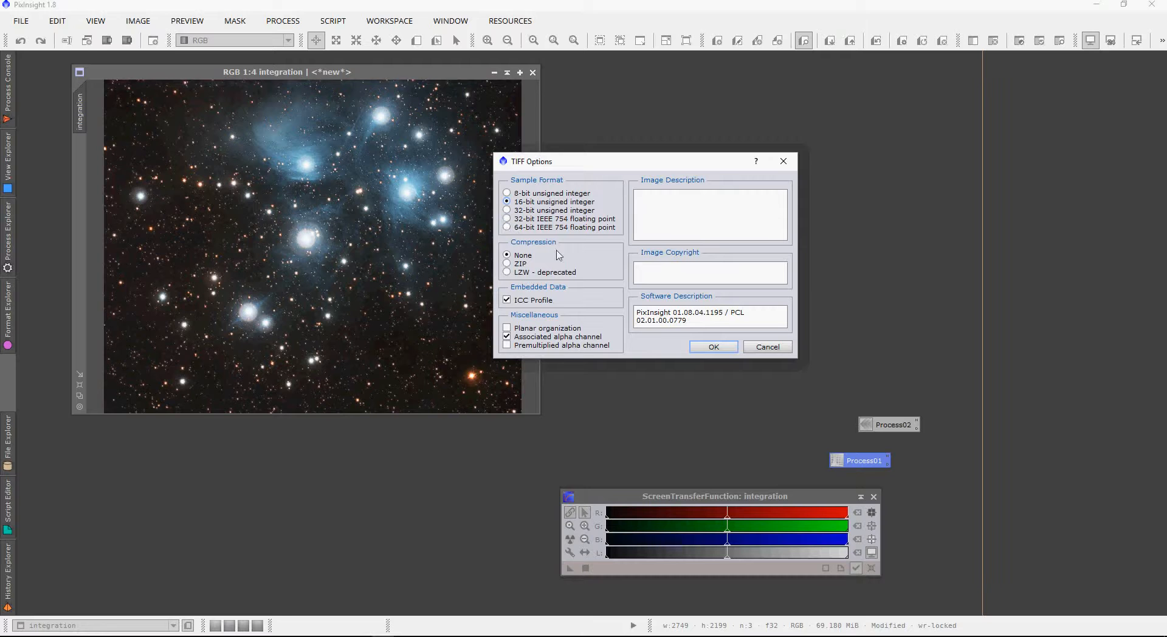
{"action": "left_click", "coordinate": [712, 348]}
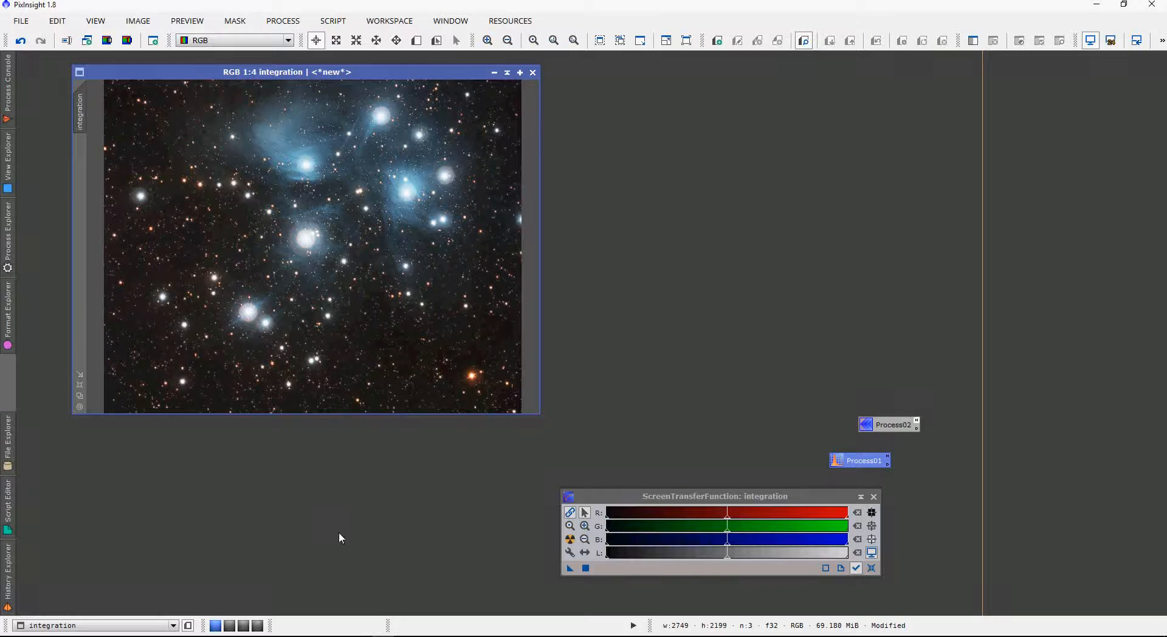
Switch to Photoshop and open M45_PIX.tif in it from the M45 folder in File Explorer.
{"action": "left_click", "coordinate": [196, 636]}
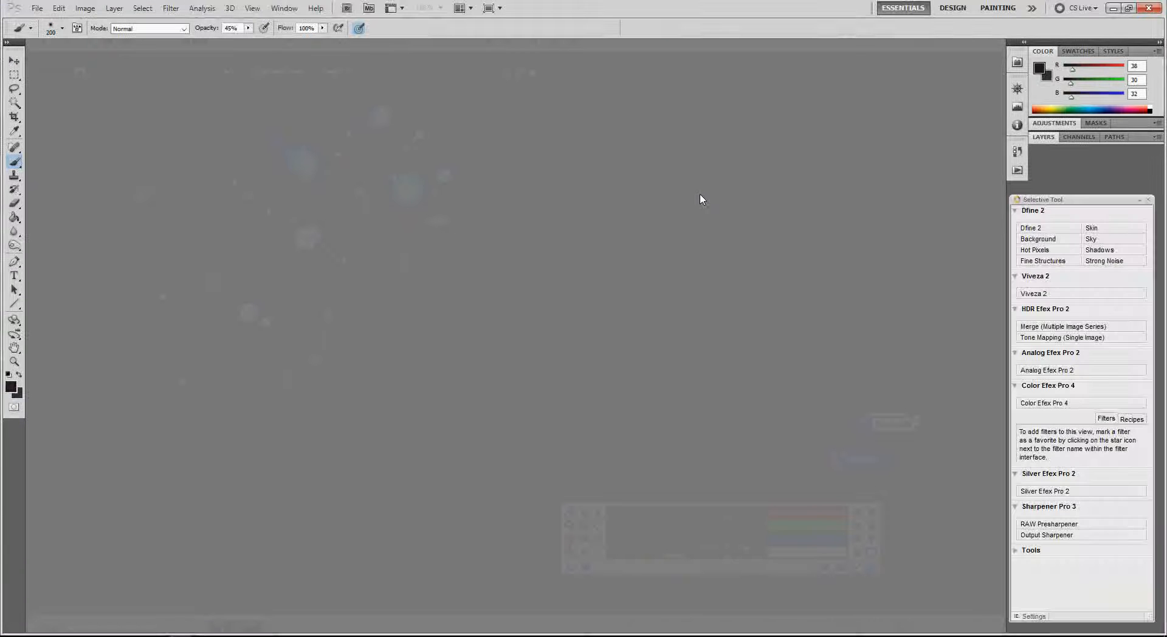
{"action": "mouse_move", "coordinate": [161, 627]}
{"action": "left_click", "coordinate": [37, 583]}
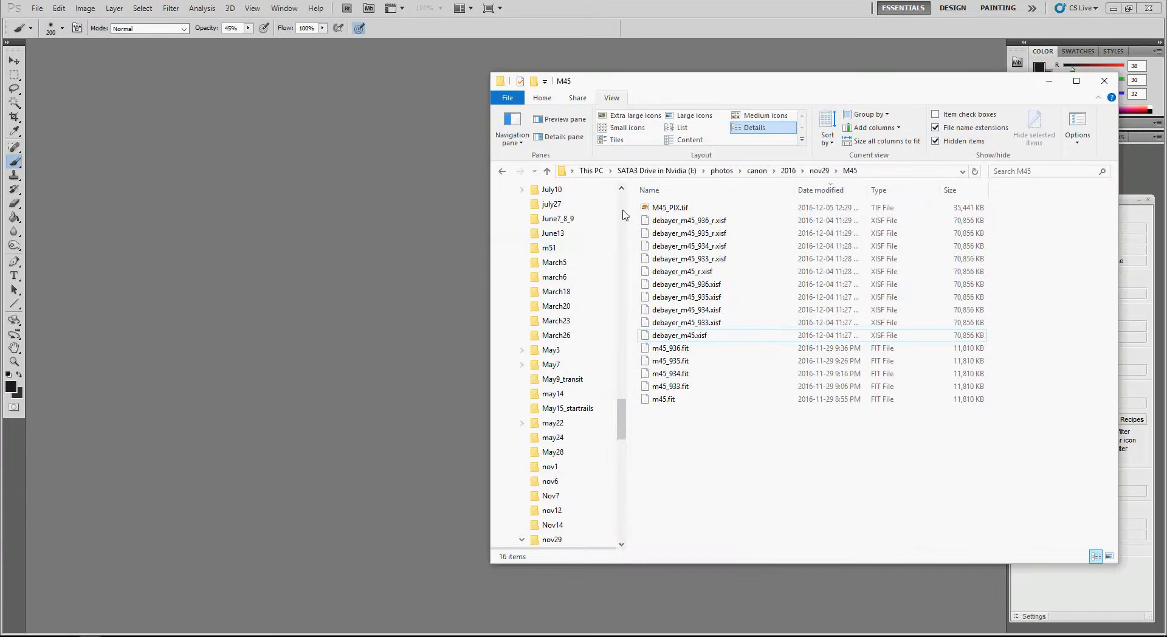
{"action": "left_click", "coordinate": [667, 209]}
{"action": "right_click", "coordinate": [668, 210]}
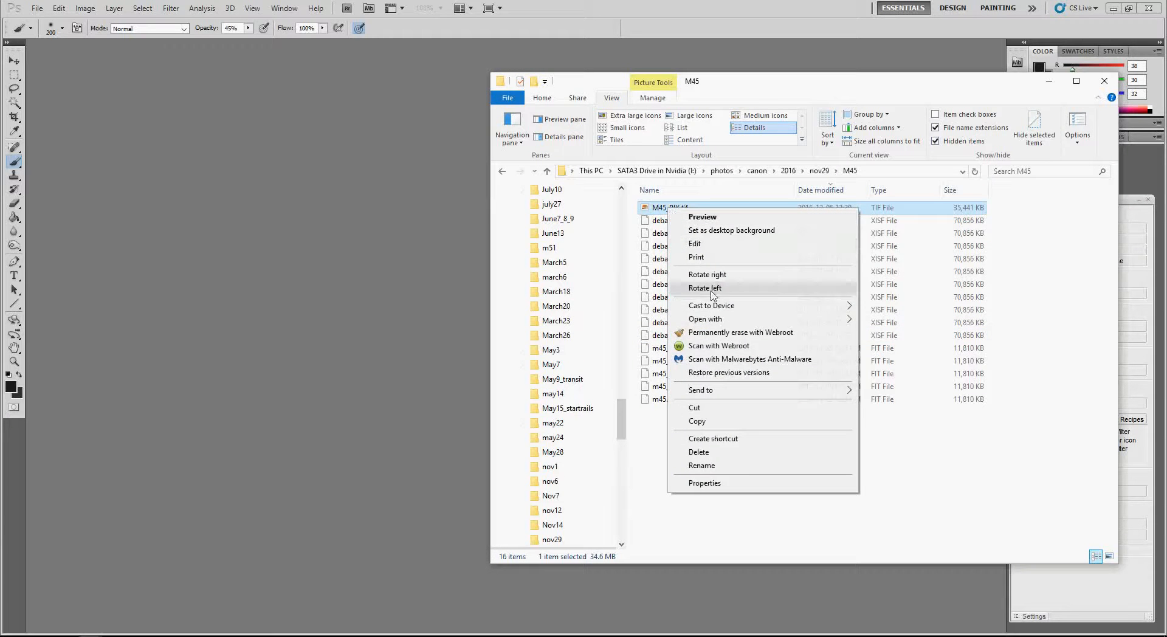
{"action": "mouse_move", "coordinate": [717, 320]}
{"action": "left_click", "coordinate": [906, 323]}
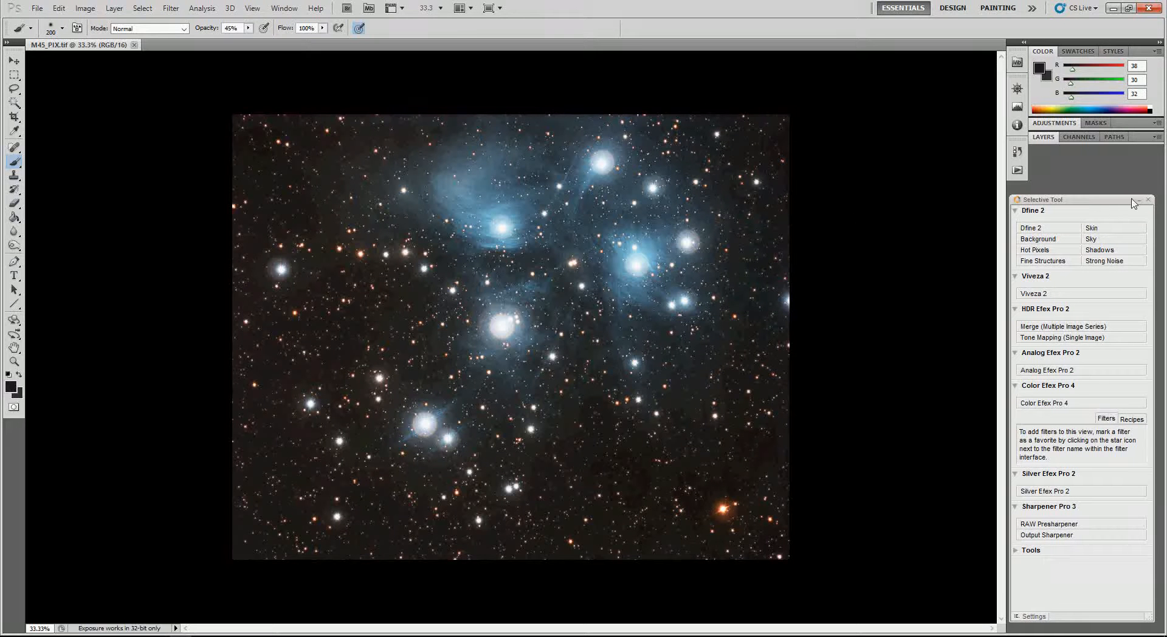
Close the Selective Tool palette and reveal the layer list of the M45_PIX image.
{"action": "left_click", "coordinate": [1149, 199]}
{"action": "left_click", "coordinate": [1040, 138]}
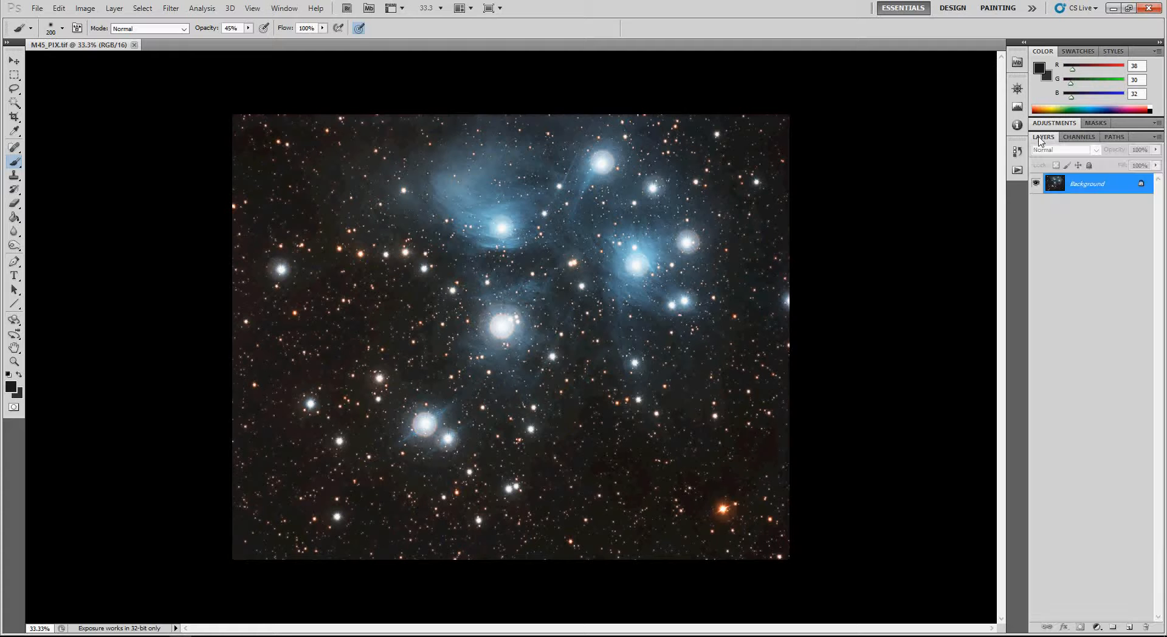
{"action": "scroll", "coordinate": [521, 384], "scroll_direction": "down", "scroll_amount": 2}
{"action": "scroll", "coordinate": [510, 385], "scroll_direction": "up", "scroll_amount": 9}
{"action": "scroll", "coordinate": [509, 385], "scroll_direction": "up", "scroll_amount": 10}
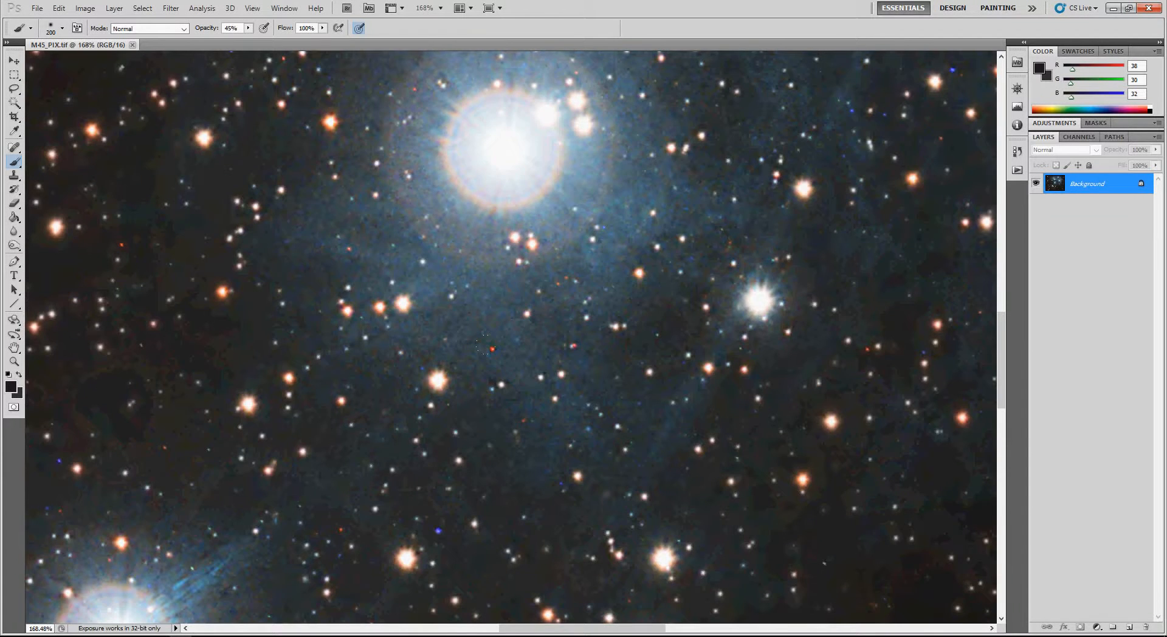
{"action": "scroll", "coordinate": [484, 345], "scroll_direction": "down", "scroll_amount": 14}
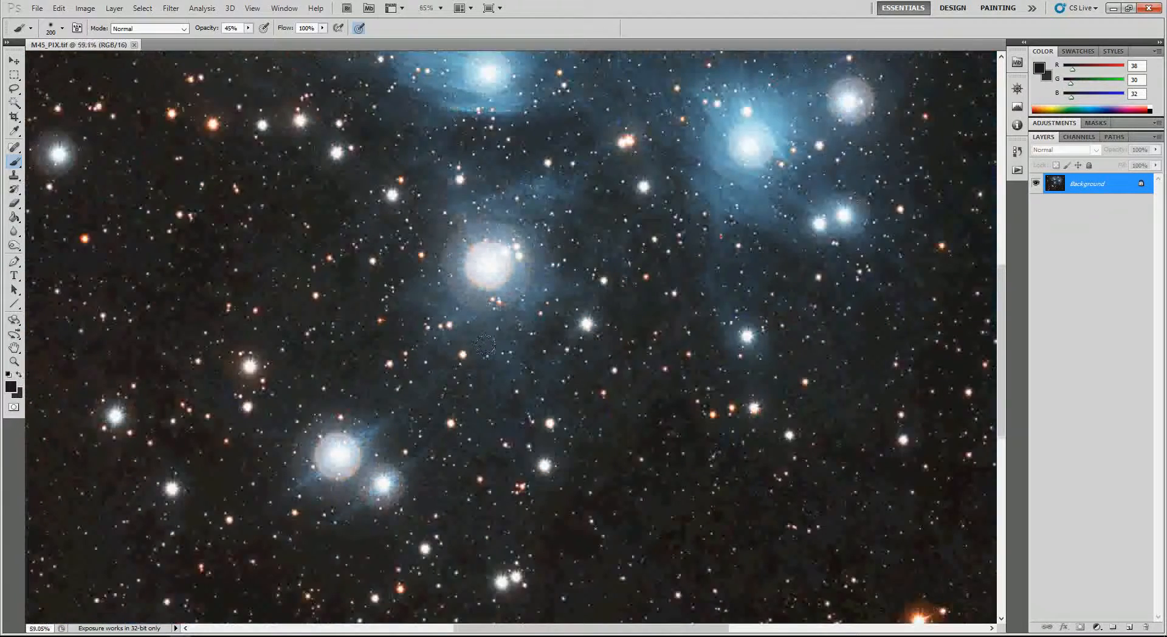
{"action": "scroll", "coordinate": [486, 345], "scroll_direction": "down", "scroll_amount": 1}
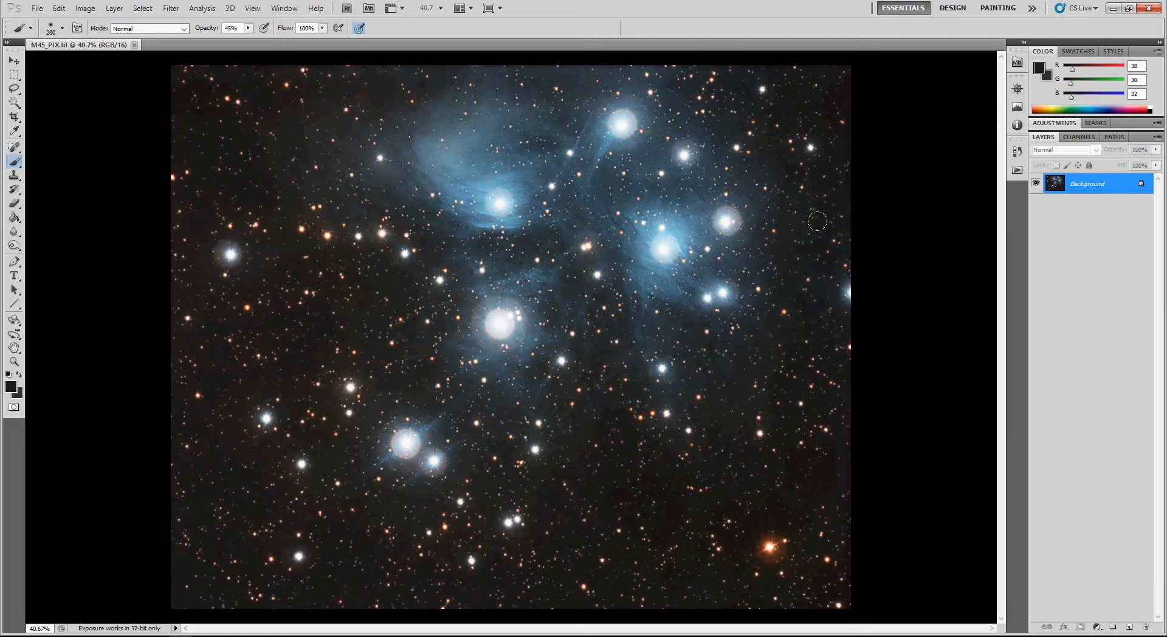
Duplicate the Background layer, keeping the suggested name Background copy.
{"action": "right_click", "coordinate": [1097, 186]}
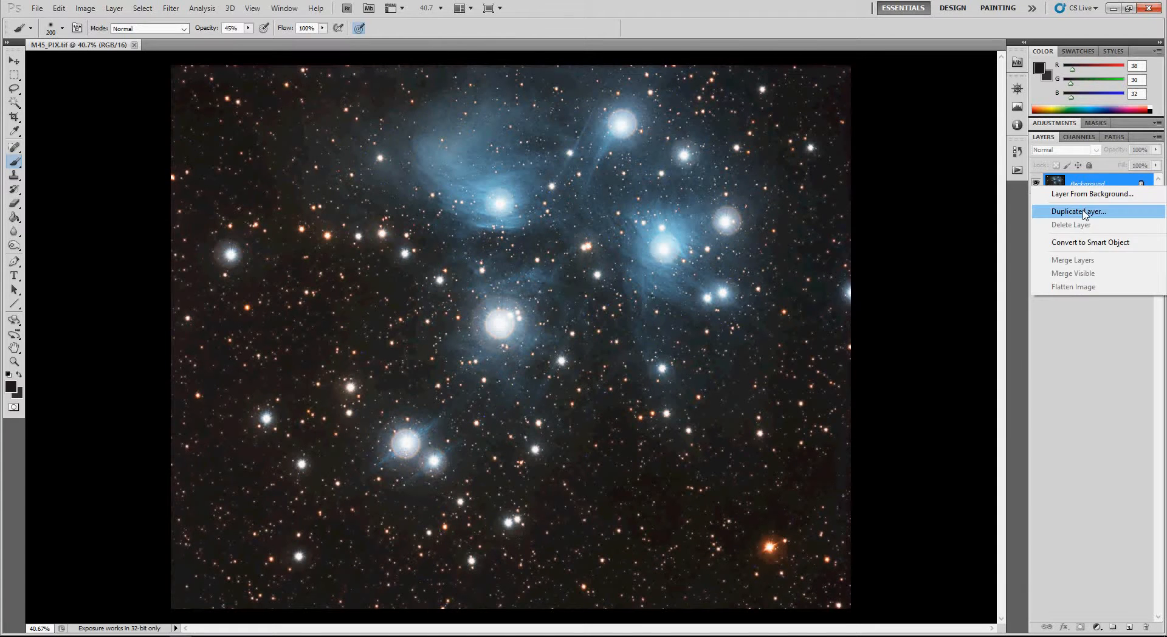
{"action": "left_click", "coordinate": [1086, 211]}
{"action": "left_click", "coordinate": [688, 198]}
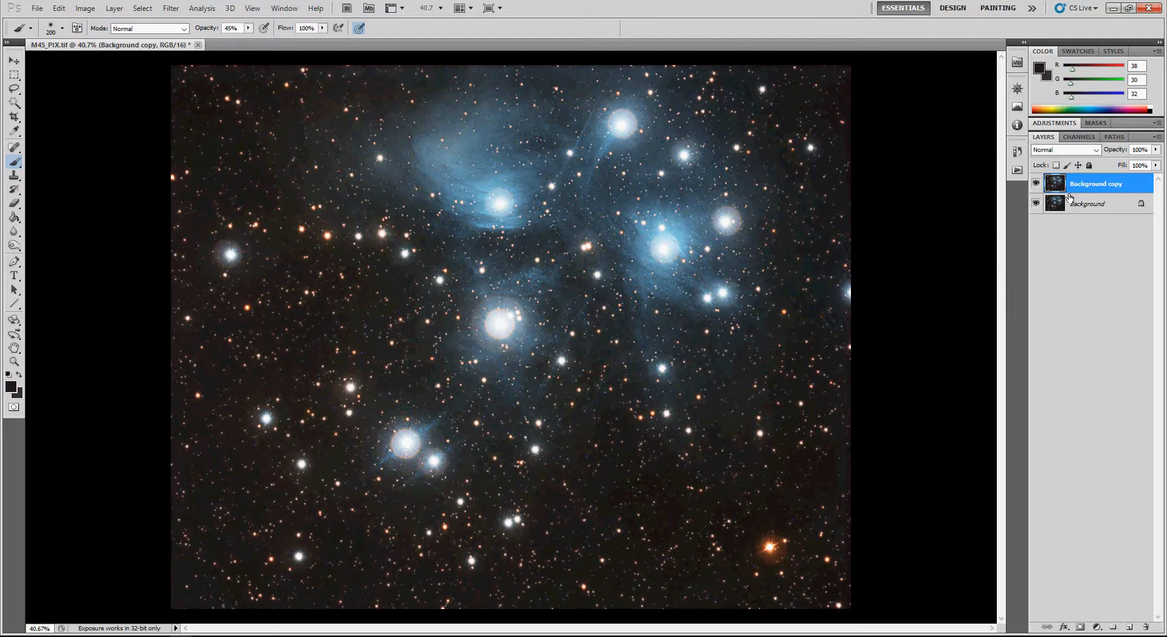
Add a Color Balance adjustment layer with midtones at -23 for Cyan/Red and +36 for Yellow/Blue.
{"action": "left_click", "coordinate": [1098, 627]}
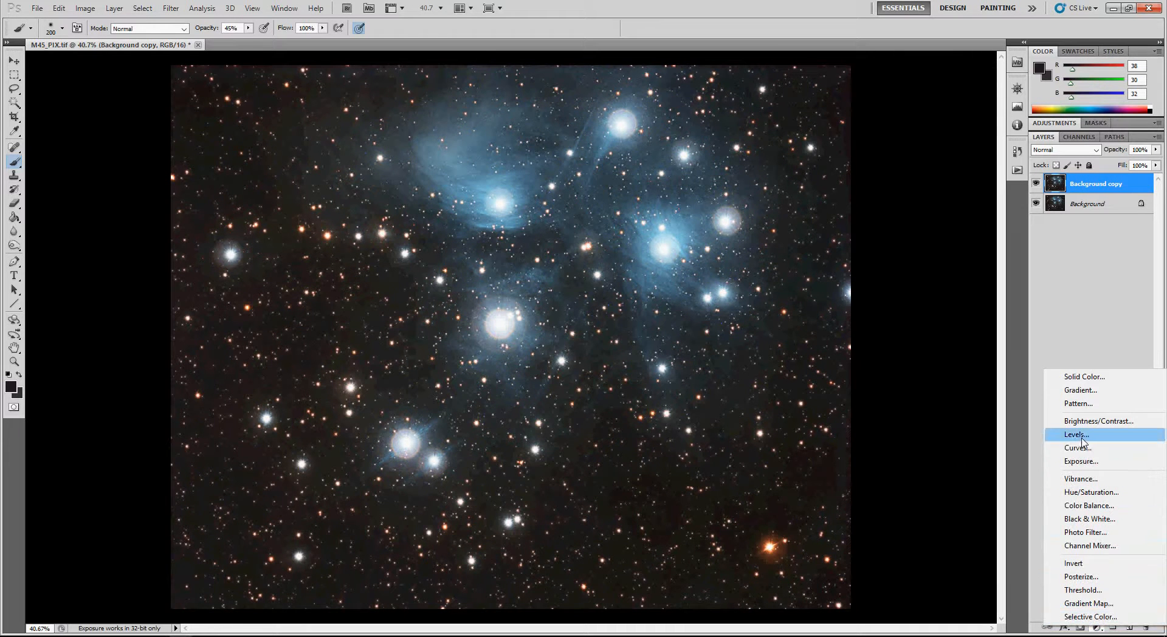
{"action": "left_click", "coordinate": [1074, 275]}
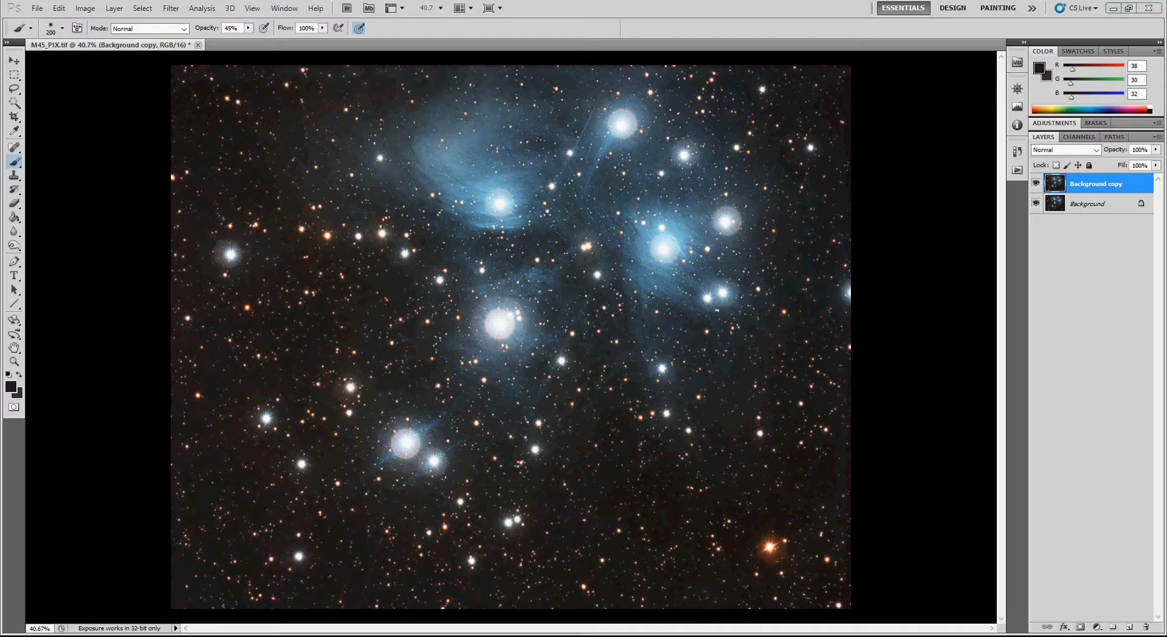
{"action": "left_click", "coordinate": [1096, 622]}
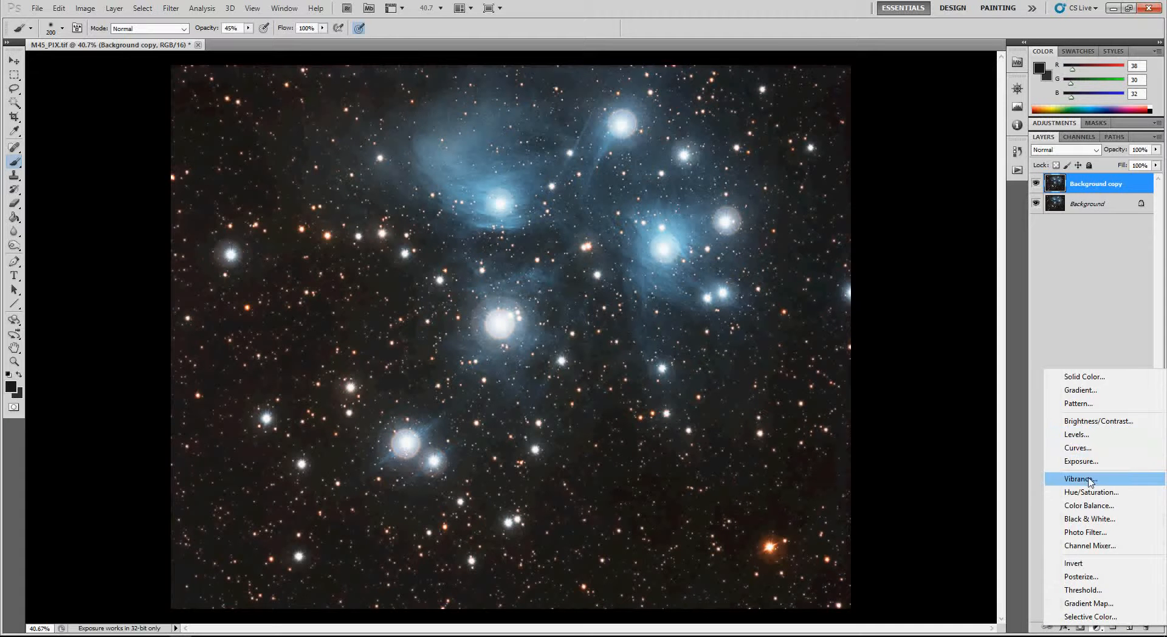
{"action": "left_click", "coordinate": [1093, 507]}
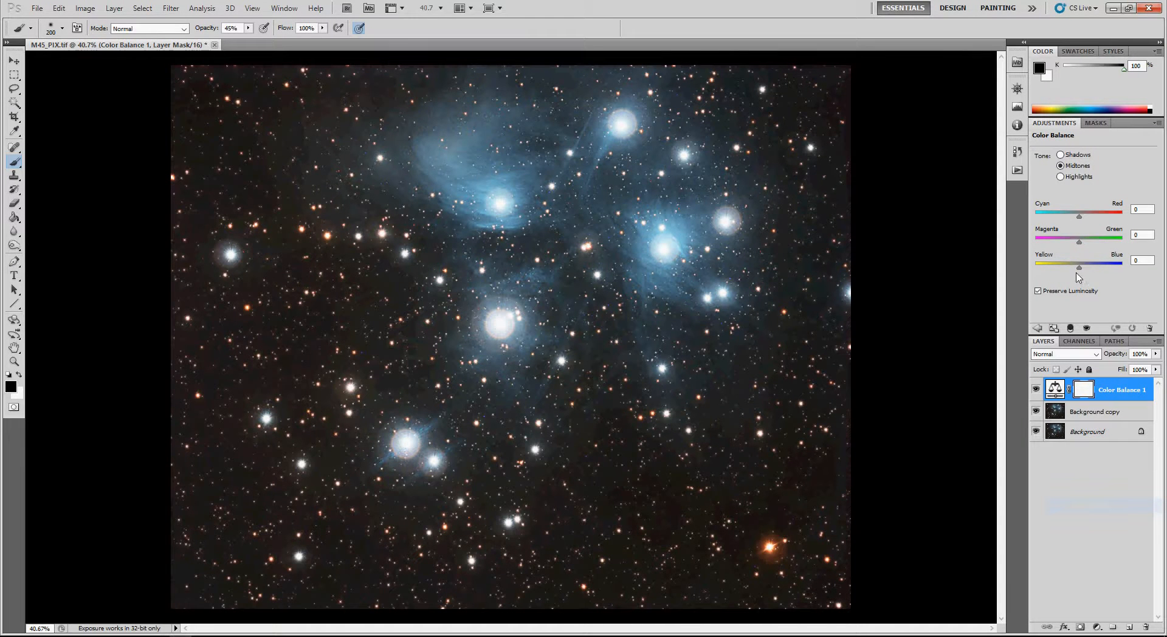
{"action": "left_click_drag", "start_coordinate": [1079, 267], "coordinate": [1096, 271]}
{"action": "left_click_drag", "start_coordinate": [1080, 217], "coordinate": [1069, 222]}
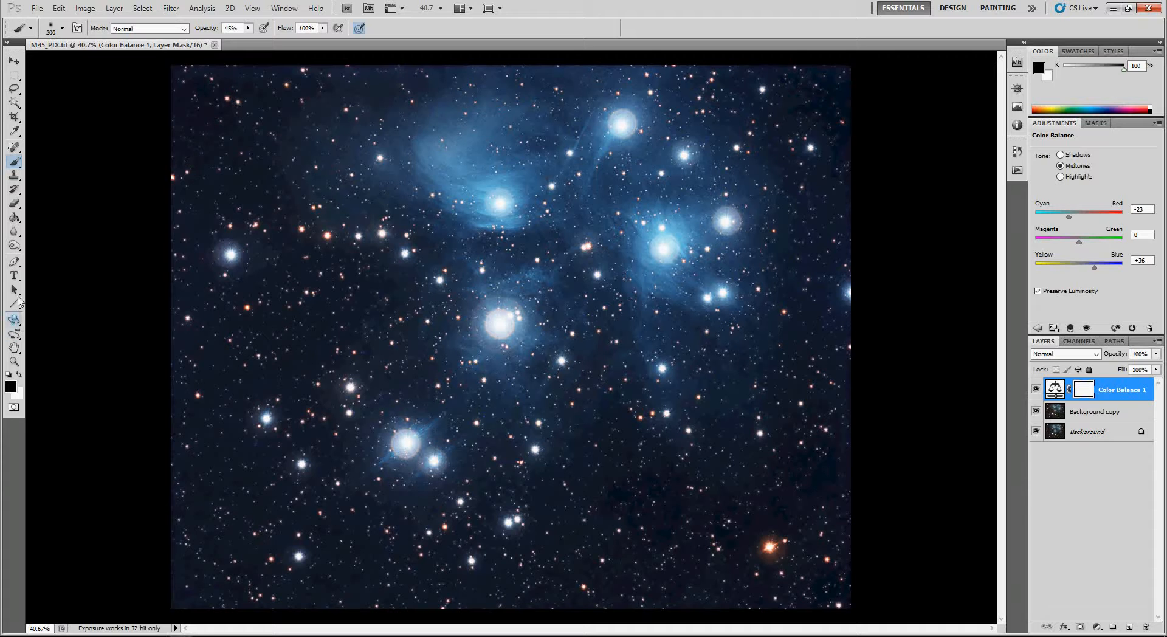
Fill the Color Balance layer's mask with black using the Paint Bucket, and return to the normal image view.
{"action": "left_click_drag", "start_coordinate": [14, 220], "coordinate": [53, 231]}
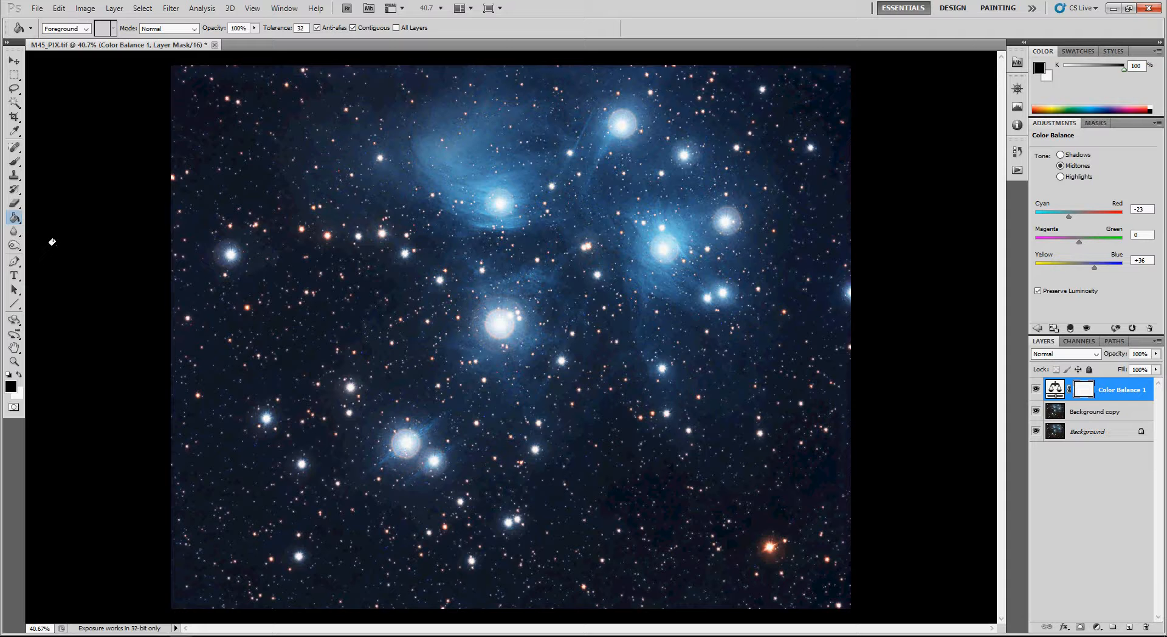
{"action": "left_click", "coordinate": [11, 386]}
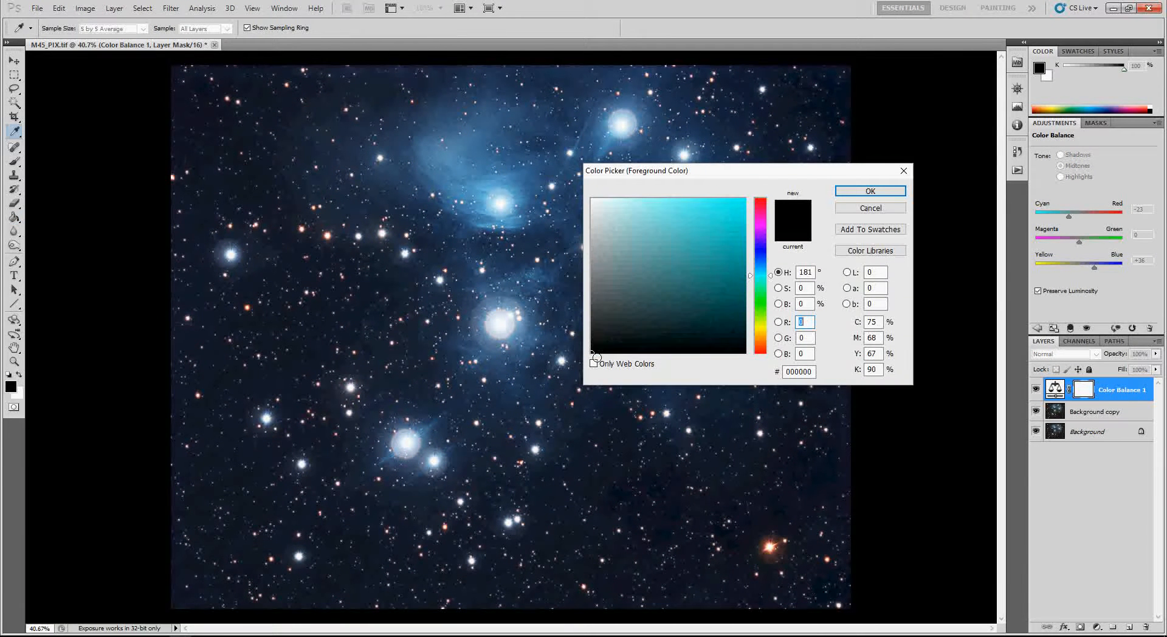
{"action": "left_click", "coordinate": [859, 194]}
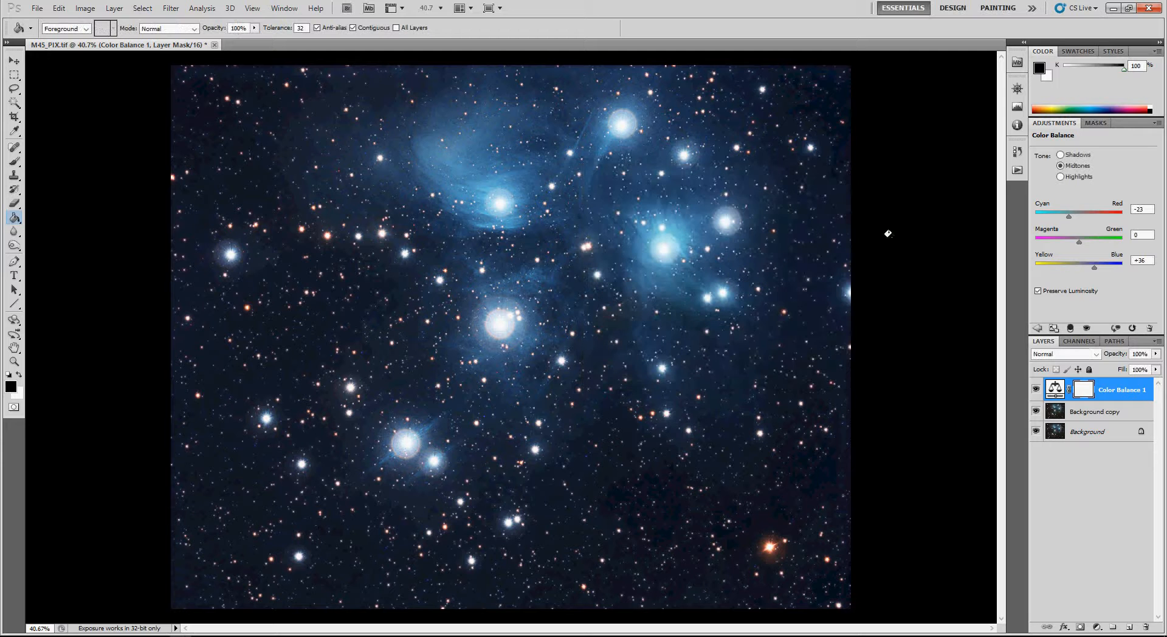
{"action": "left_click", "coordinate": [1092, 393], "text": "alt"}
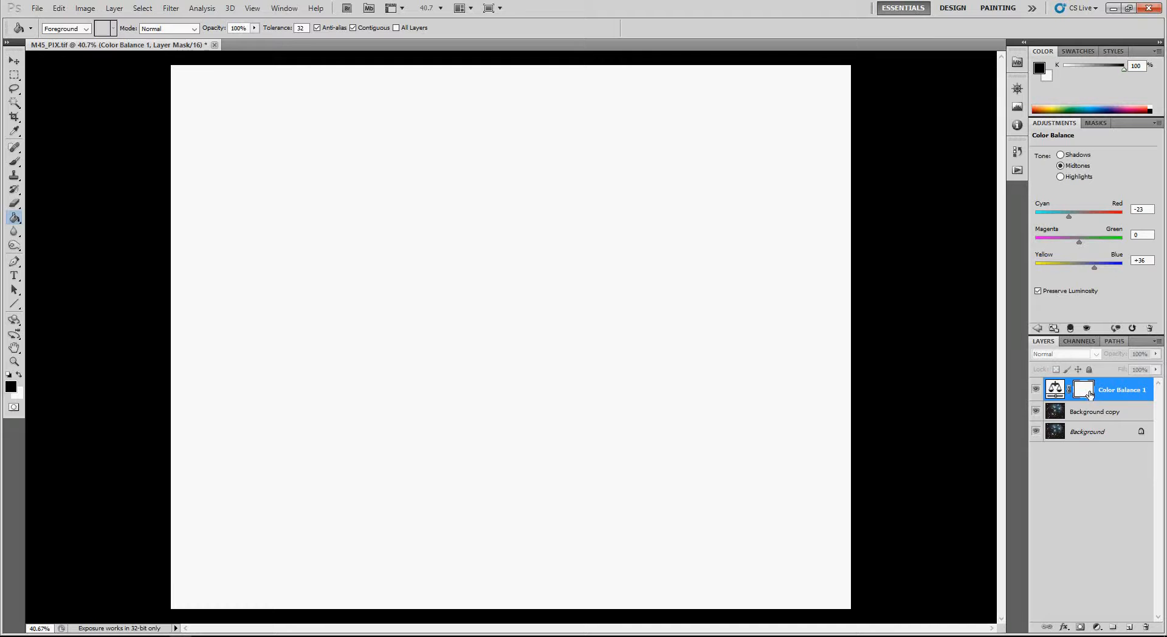
{"action": "left_click", "coordinate": [608, 309]}
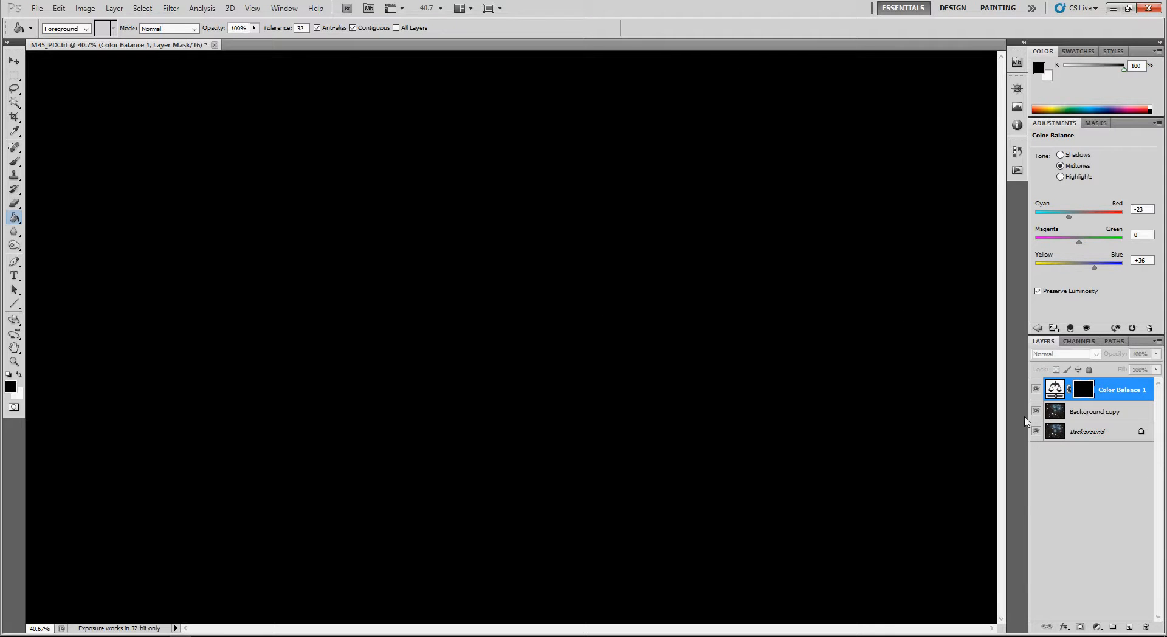
{"action": "left_click", "coordinate": [1038, 389]}
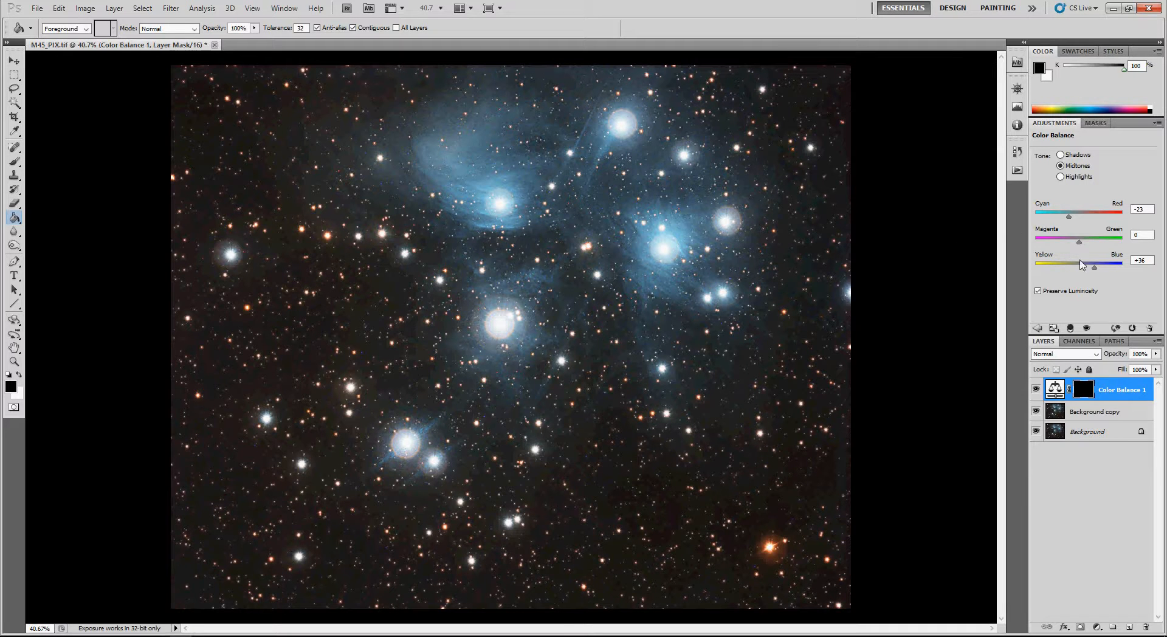
Set up a soft round 200 px Brush with pure white (ffffff) as the foreground colour.
{"action": "left_click", "coordinate": [13, 163]}
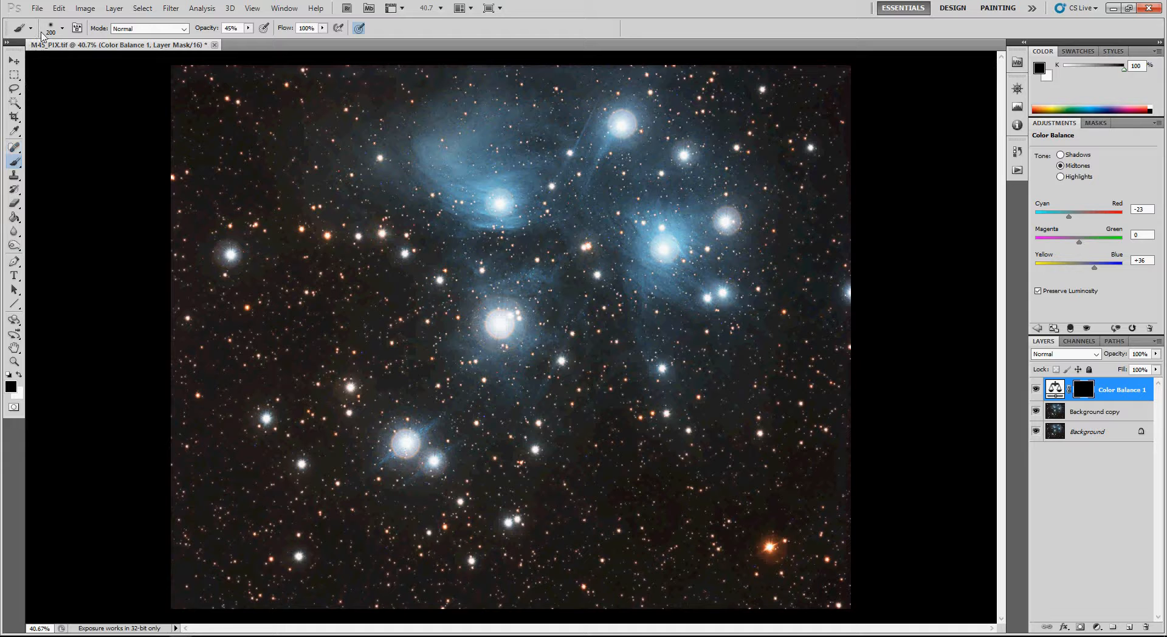
{"action": "left_click", "coordinate": [61, 28]}
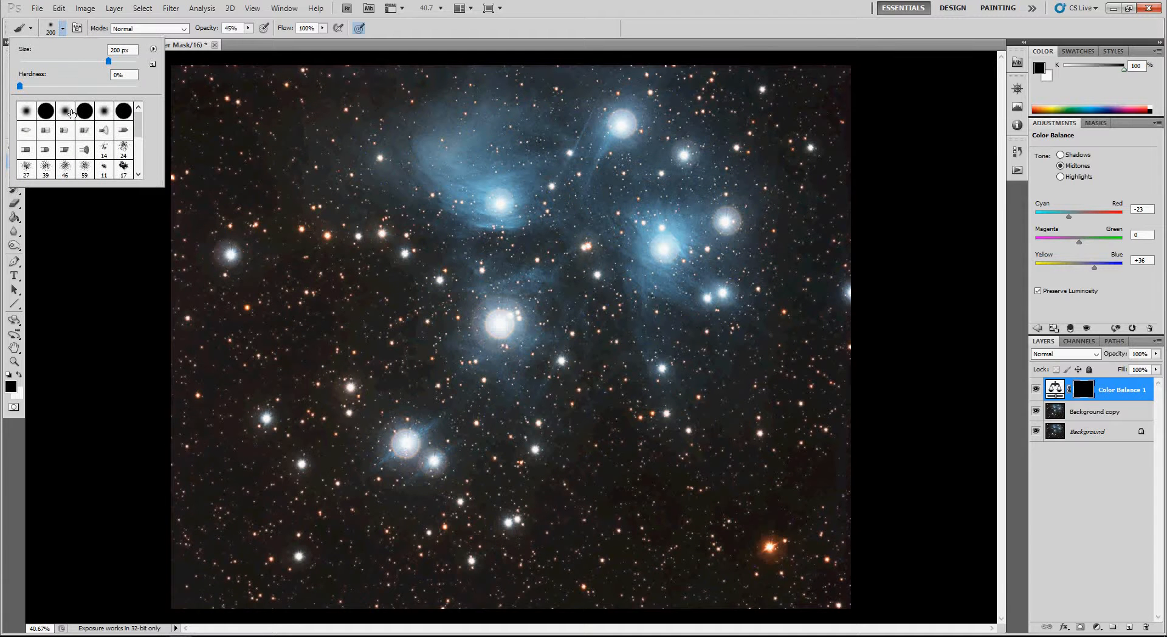
{"action": "left_click", "coordinate": [105, 111]}
{"action": "left_click", "coordinate": [62, 29]}
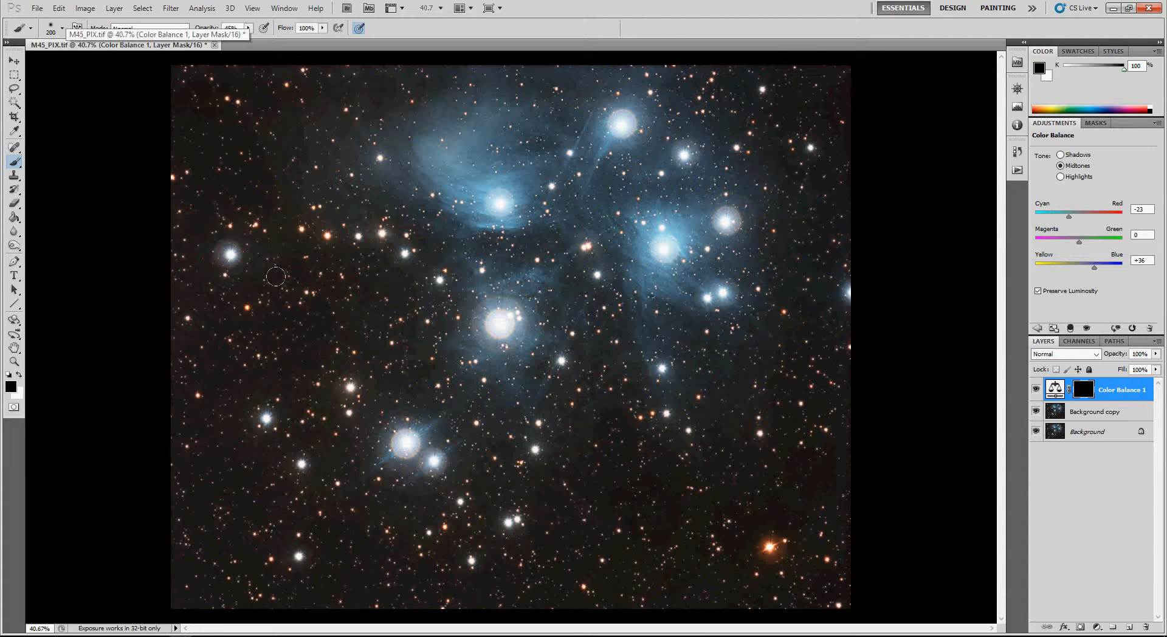
{"action": "left_click", "coordinate": [19, 375]}
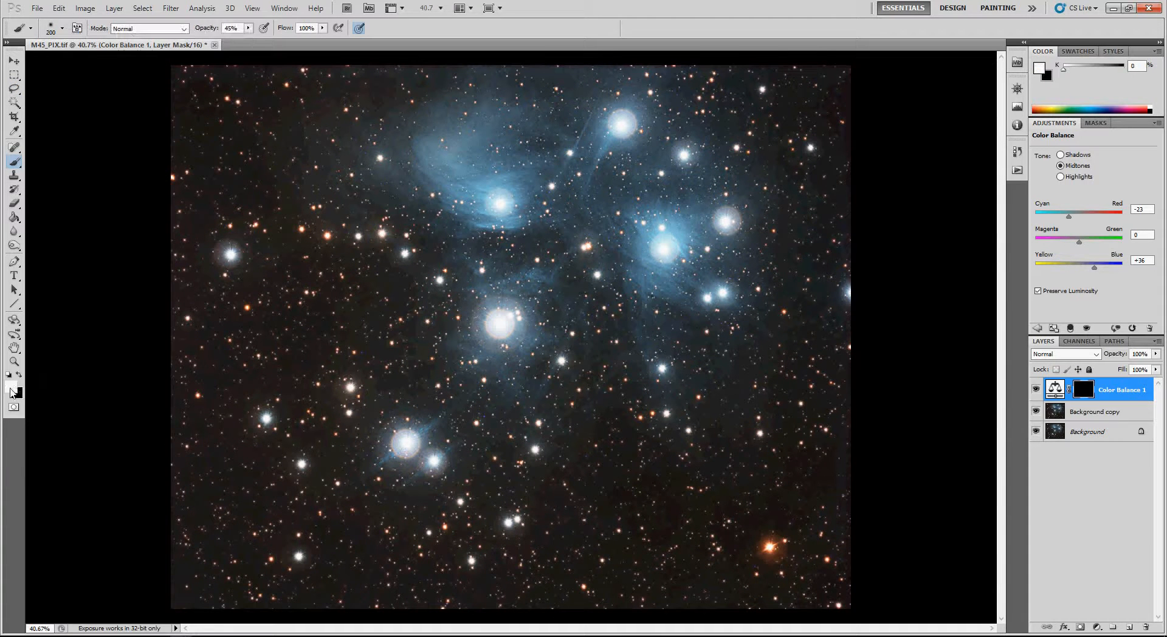
{"action": "left_click", "coordinate": [11, 387]}
{"action": "left_click_drag", "start_coordinate": [598, 206], "coordinate": [589, 200]}
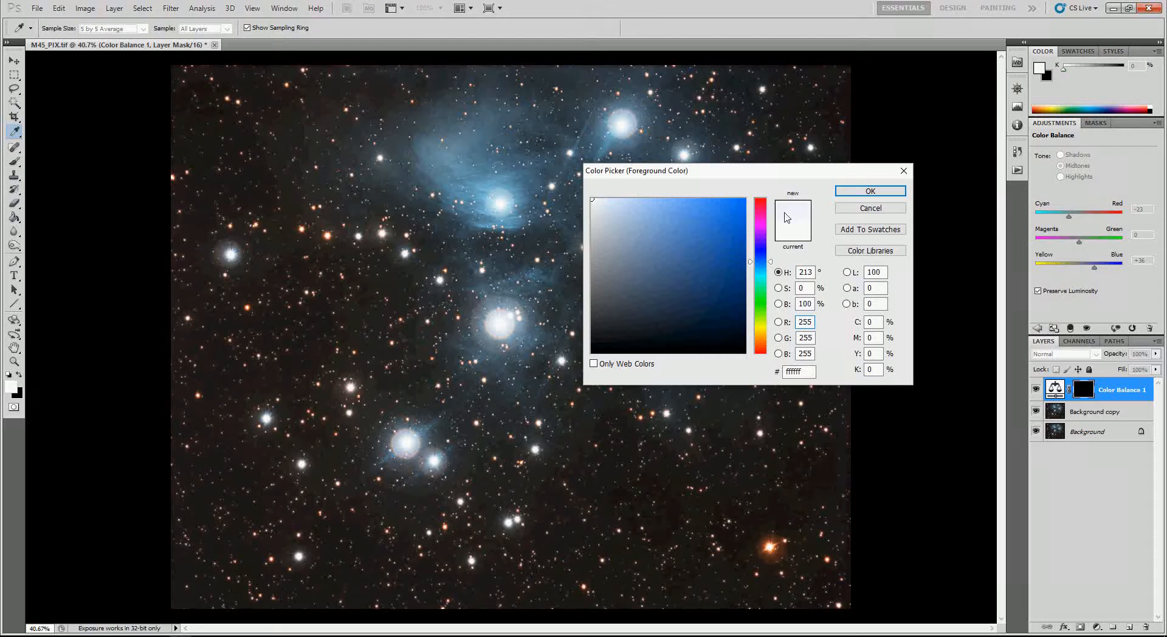
{"action": "left_click", "coordinate": [871, 191]}
{"action": "key", "text": "b"}
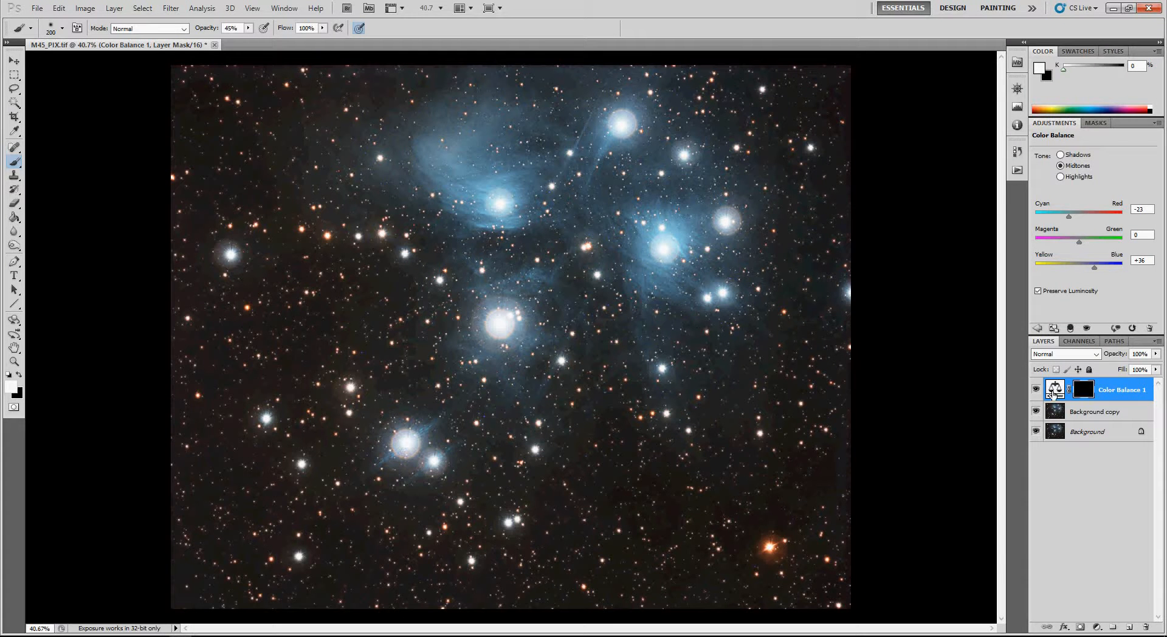
Paint the blue nebula areas in white on the Color Balance layer's mask, varying the soft brush size up to 500 px.
{"action": "left_click", "coordinate": [1061, 419]}
{"action": "left_click", "coordinate": [1090, 392]}
{"action": "key", "text": "bracketleft"}
{"action": "key", "text": "bracketleft"}
{"action": "key", "text": "bracketright"}
Set the Color Balance midtones to -12 Cyan/Red and +26 Yellow/Blue, and lower the layer's opacity to 58%.
{"action": "left_click_drag", "start_coordinate": [1098, 268], "coordinate": [1094, 268]}
{"action": "left_click_drag", "start_coordinate": [1069, 218], "coordinate": [1073, 219]}
{"action": "left_click", "coordinate": [1156, 354]}
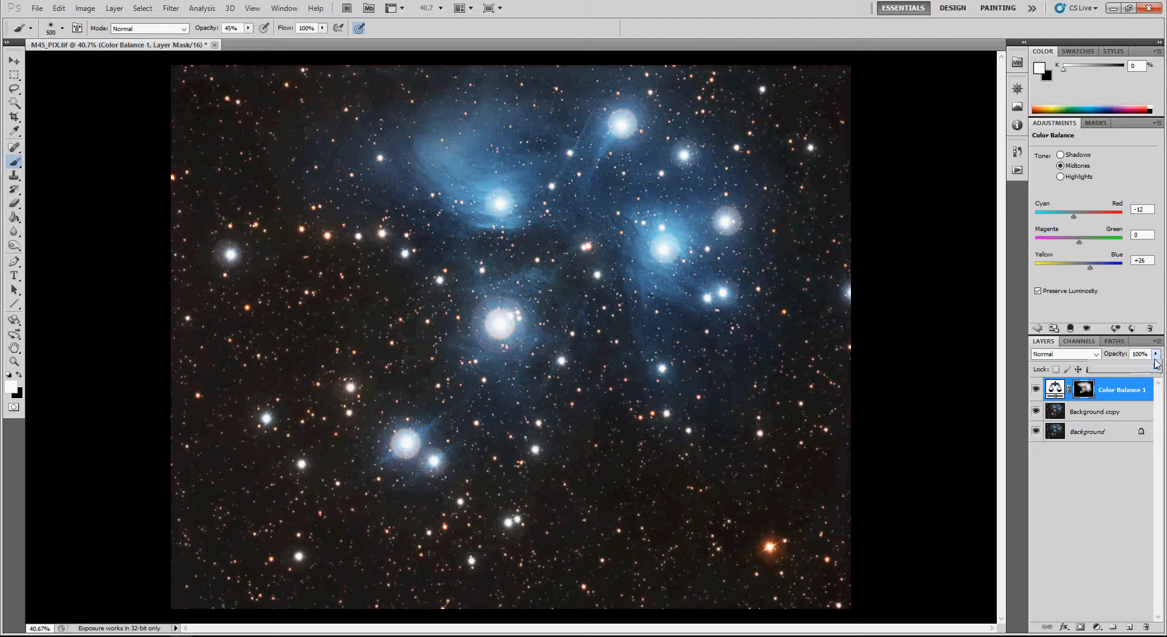
{"action": "left_click_drag", "start_coordinate": [1155, 365], "coordinate": [1130, 371]}
Paint black over the dark gaps within the nebula on the Color Balance mask with a 150 px brush, and check the mask itself.
{"action": "left_click", "coordinate": [1103, 412]}
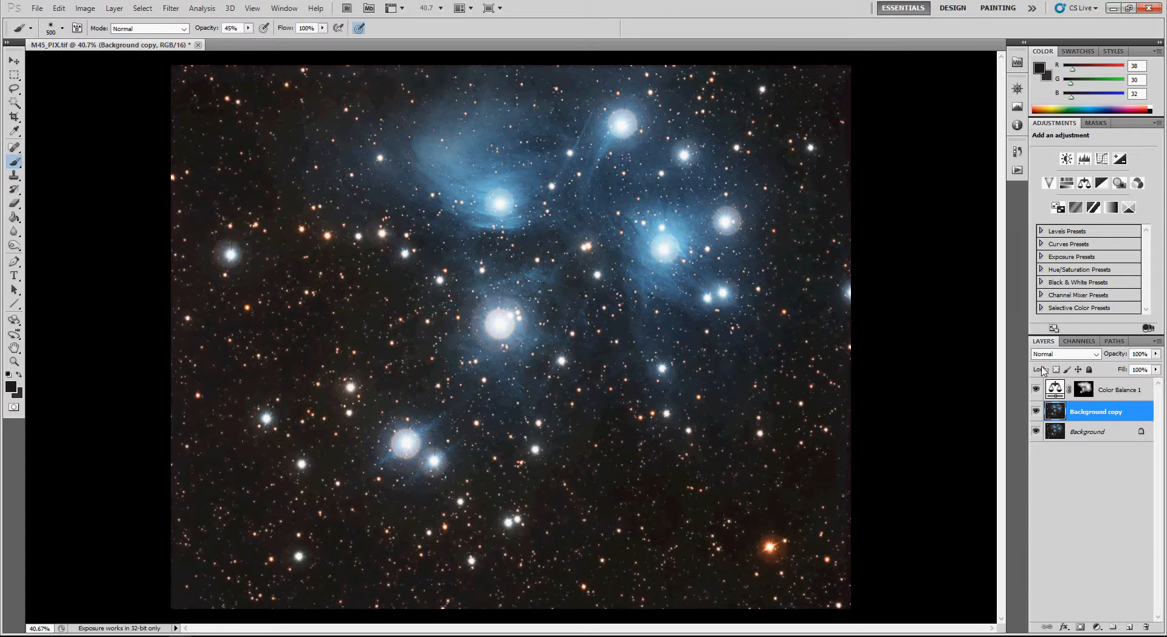
{"action": "left_click", "coordinate": [1093, 393]}
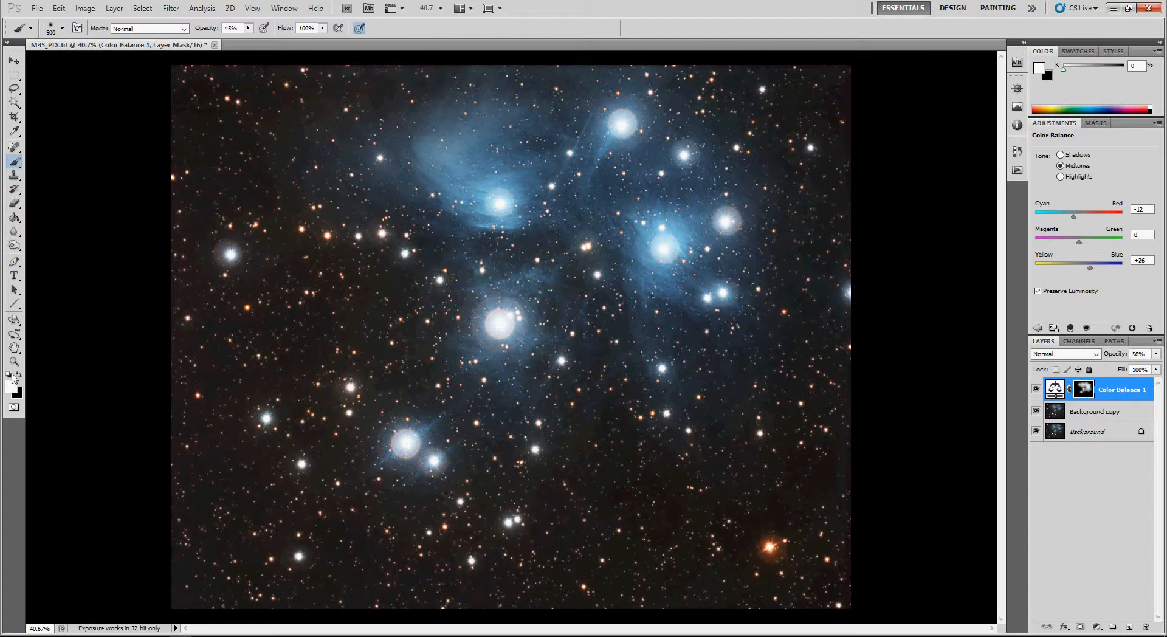
{"action": "left_click", "coordinate": [19, 374]}
{"action": "left_click", "coordinate": [1082, 394], "text": "alt"}
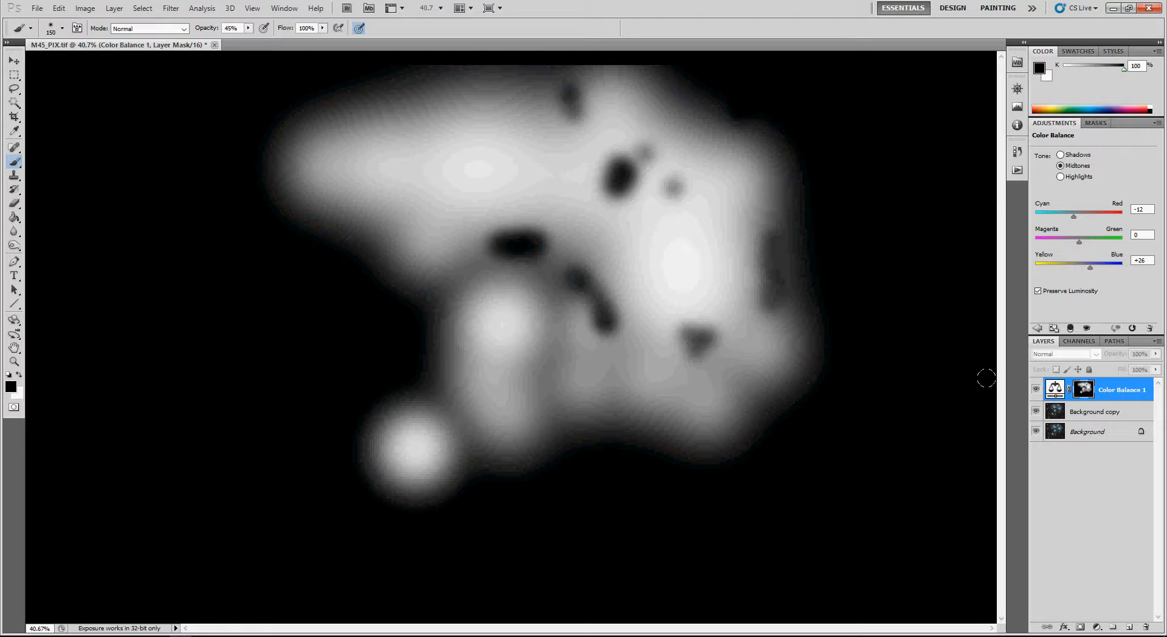
{"action": "left_click", "coordinate": [1036, 390]}
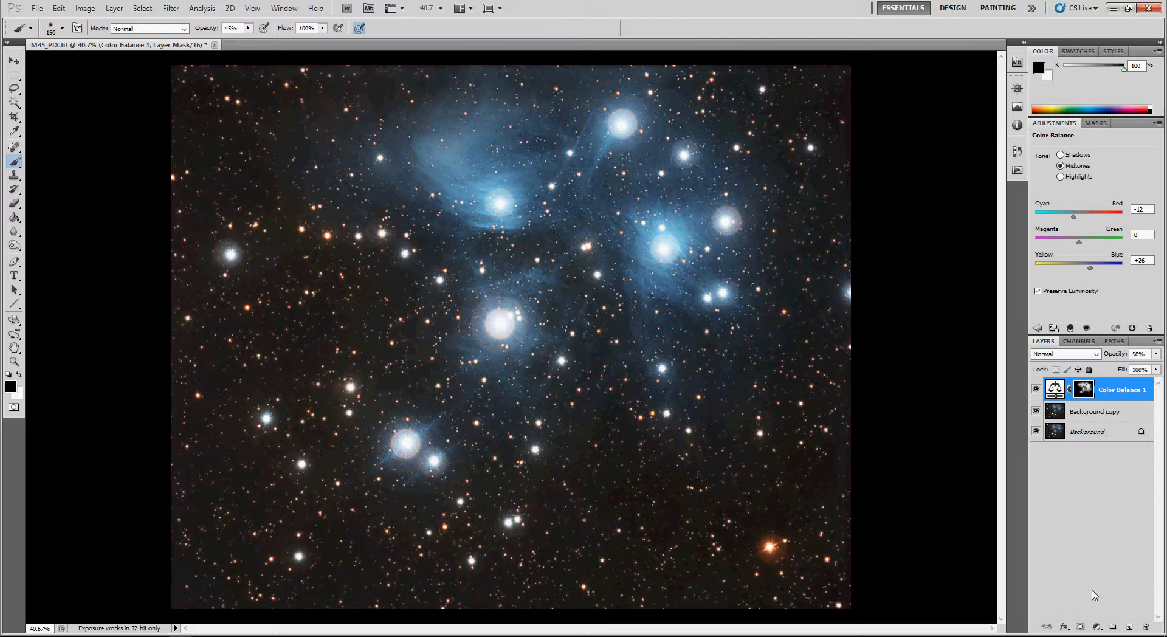
Add a Hue/Saturation adjustment layer above Color Balance 1 with Saturation at -42, and hide it.
{"action": "left_click", "coordinate": [1097, 627]}
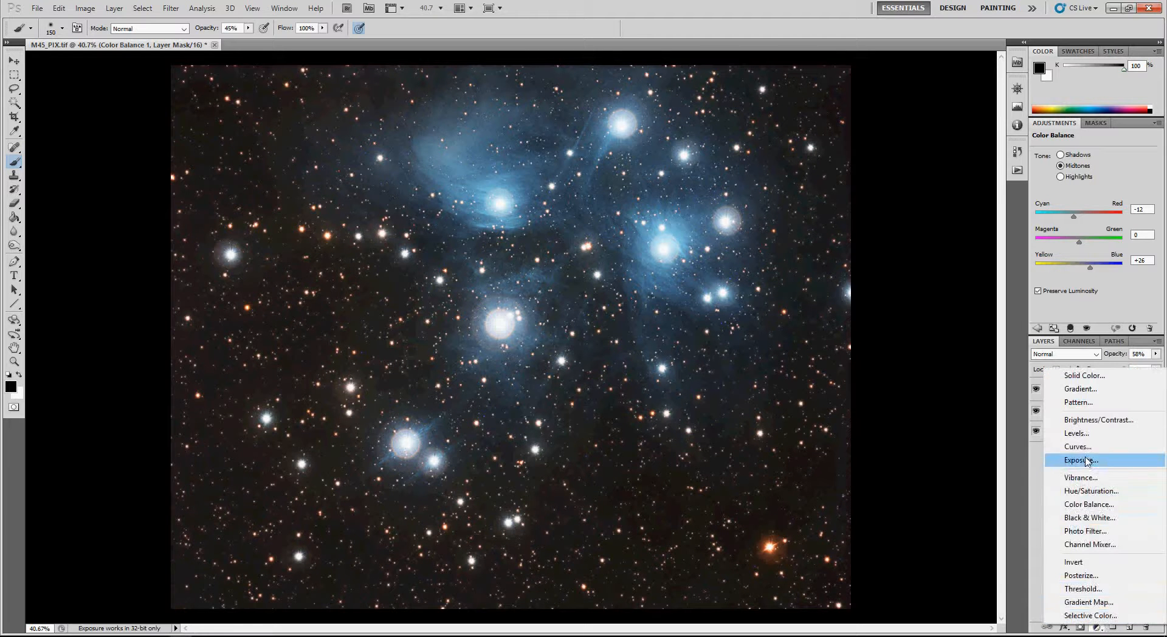
{"action": "left_click", "coordinate": [1091, 493]}
{"action": "left_click_drag", "start_coordinate": [1092, 213], "coordinate": [1065, 211]}
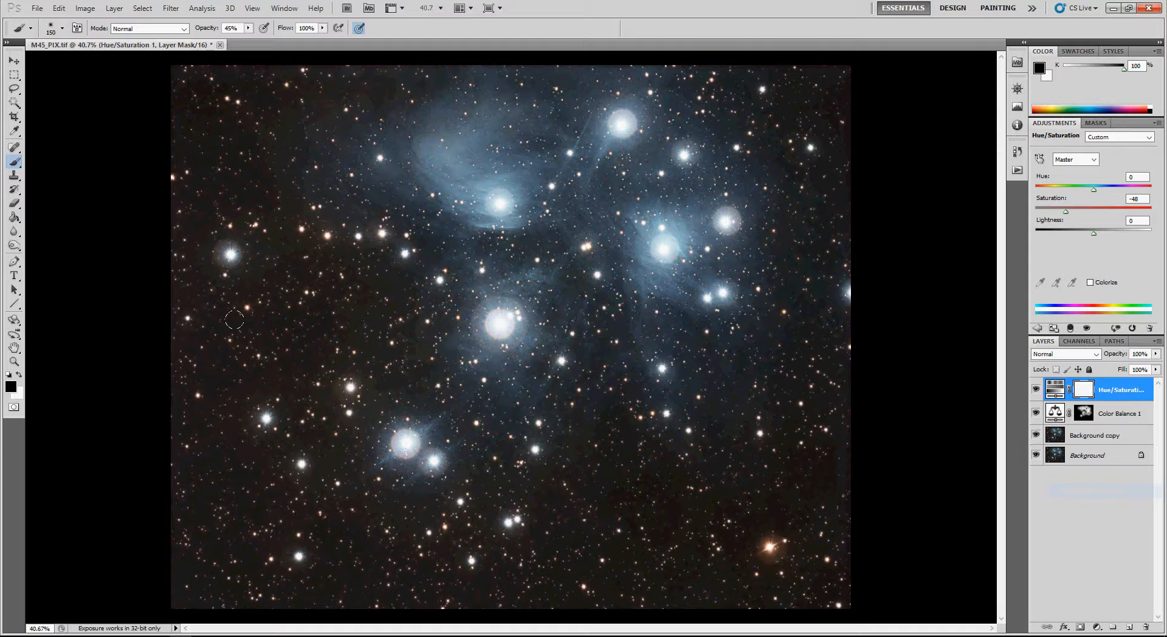
{"action": "left_click_drag", "start_coordinate": [1066, 212], "coordinate": [1070, 212]}
{"action": "left_click", "coordinate": [1036, 389]}
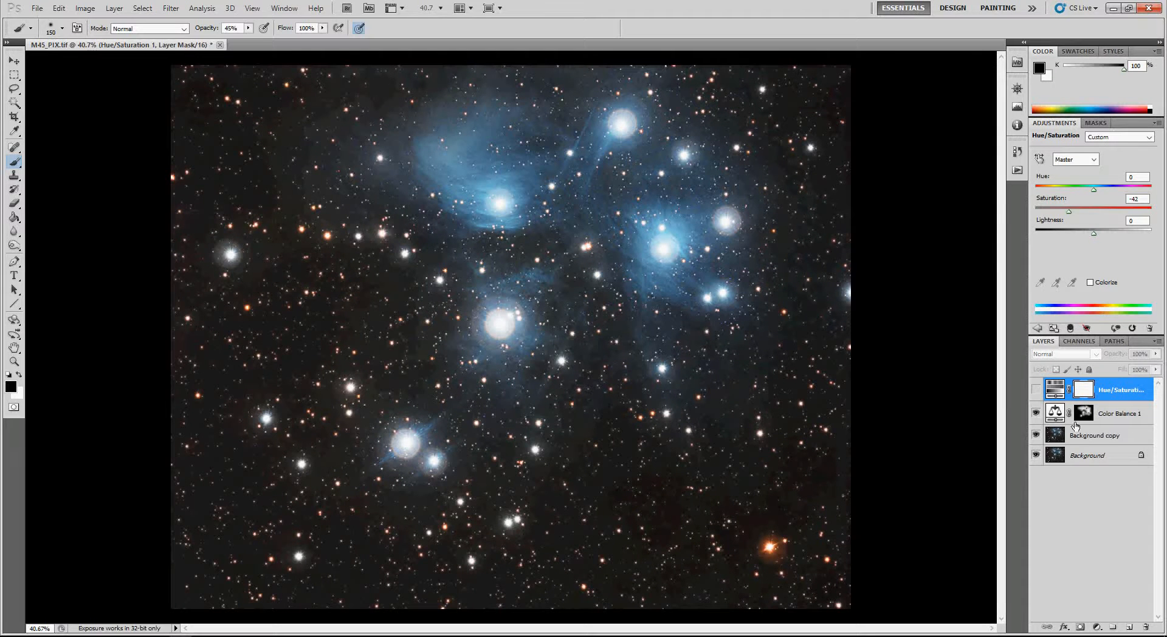
Duplicate the Background copy layer within M45_PIX.tif, keeping the suggested name Background copy 2.
{"action": "left_click", "coordinate": [1100, 436]}
{"action": "right_click", "coordinate": [1099, 437]}
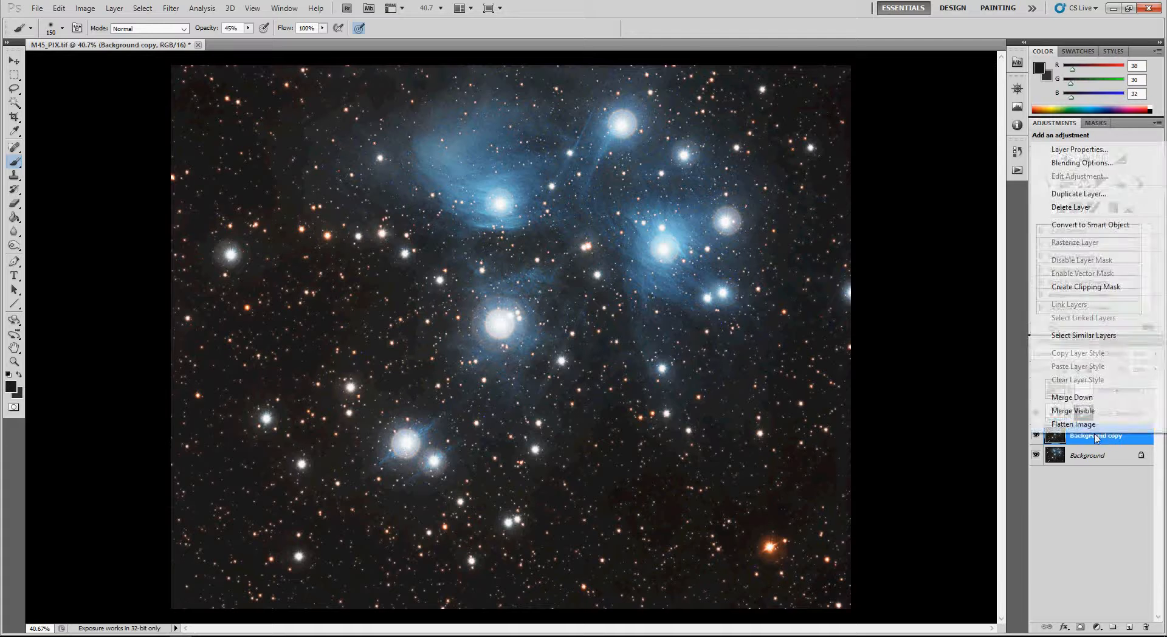
{"action": "left_click", "coordinate": [1078, 195]}
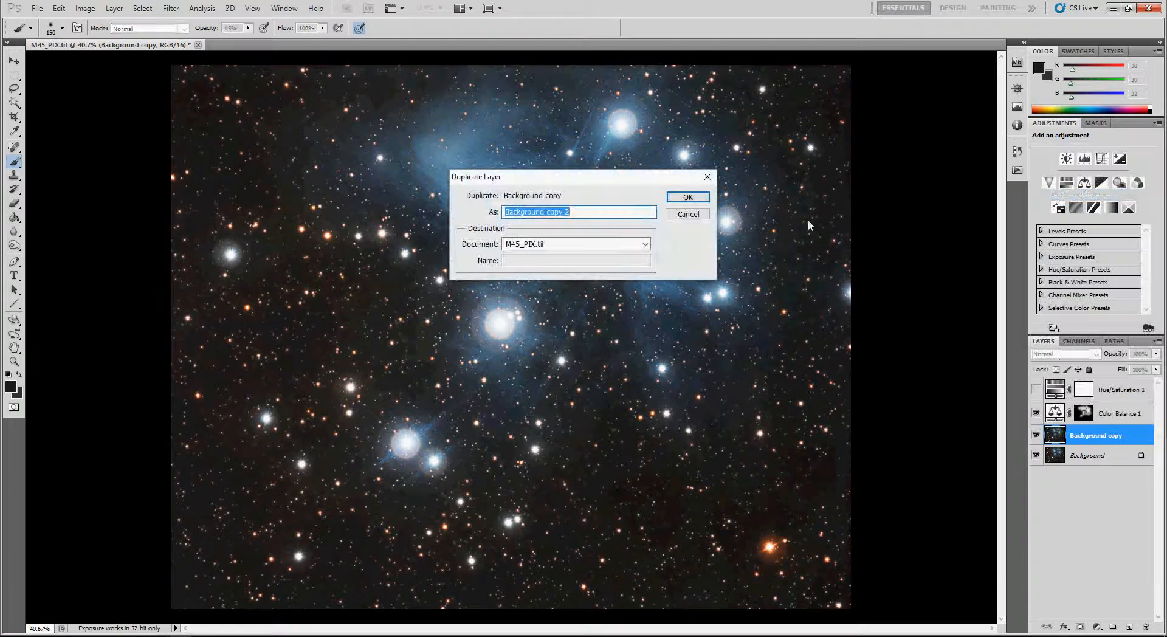
{"action": "left_click", "coordinate": [690, 197]}
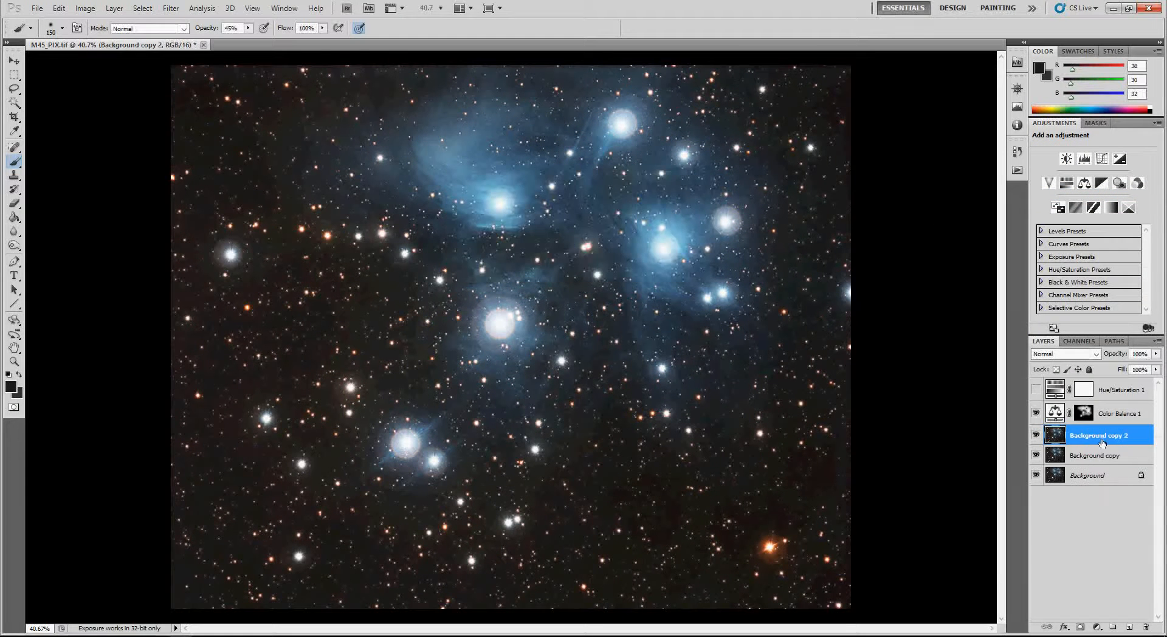
Apply a Threshold to Background copy 2 that separates the nebula and stars in white from the dark sky, and invert the result.
{"action": "left_click", "coordinate": [85, 9]}
{"action": "mouse_move", "coordinate": [131, 39]}
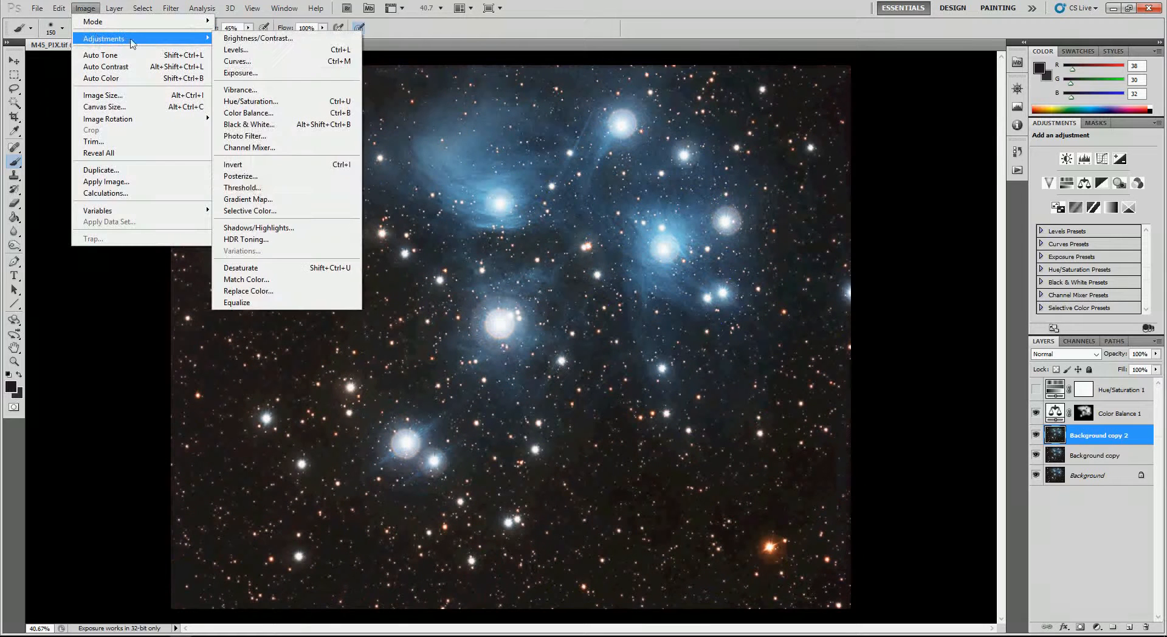
{"action": "left_click", "coordinate": [255, 192]}
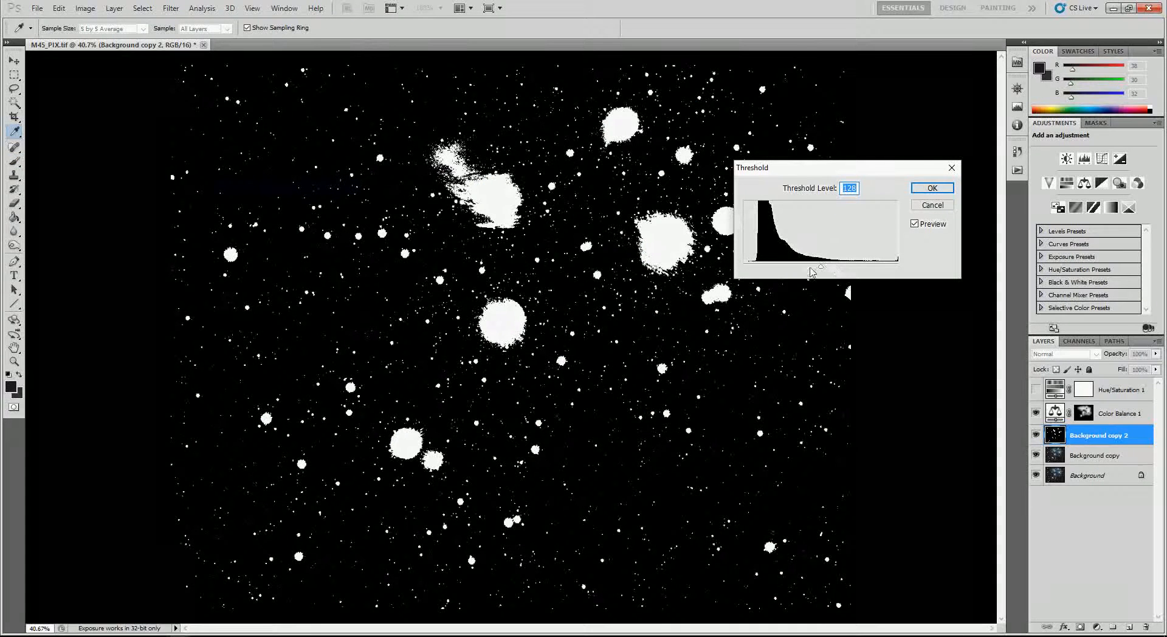
{"action": "left_click_drag", "start_coordinate": [821, 267], "coordinate": [776, 273]}
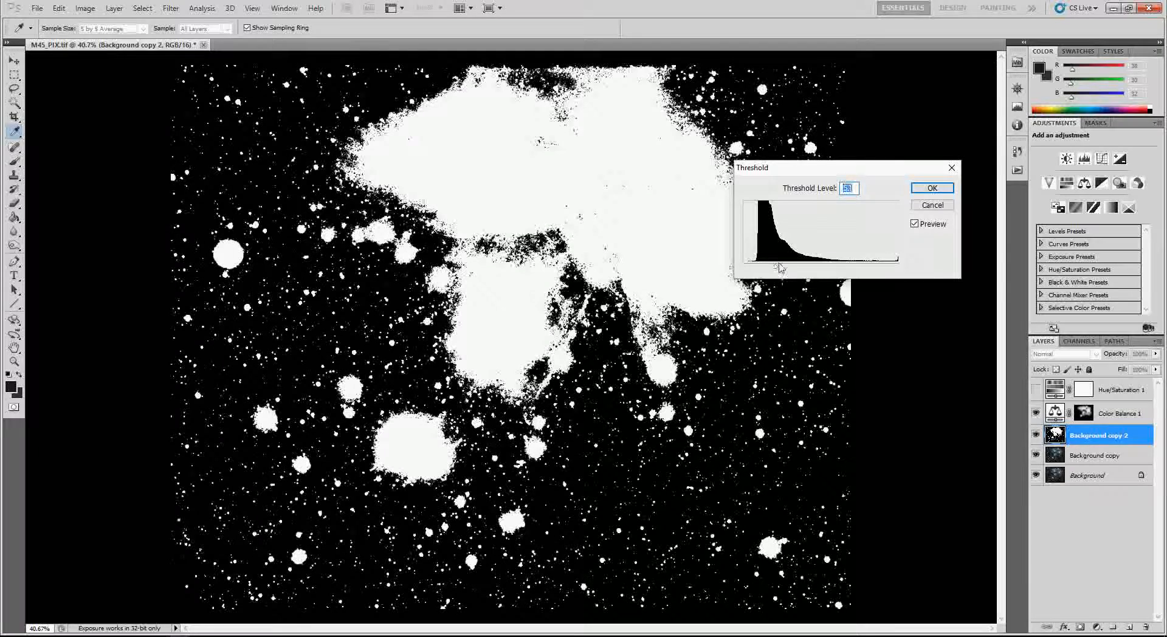
{"action": "left_click", "coordinate": [932, 188]}
{"action": "key", "text": "b"}
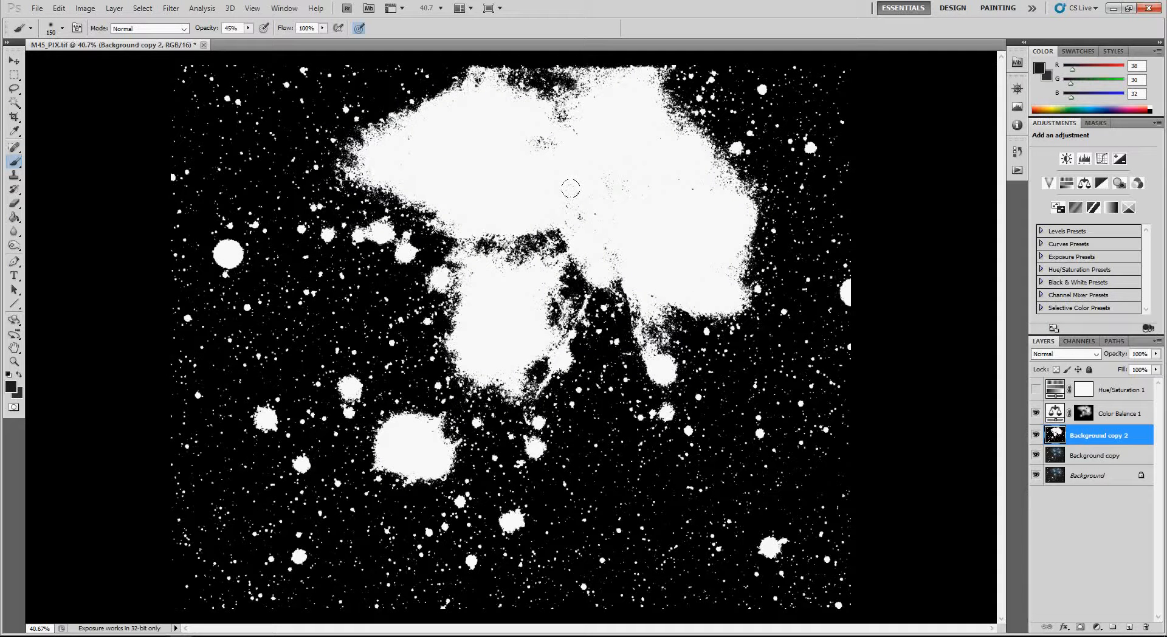
{"action": "left_click", "coordinate": [85, 8]}
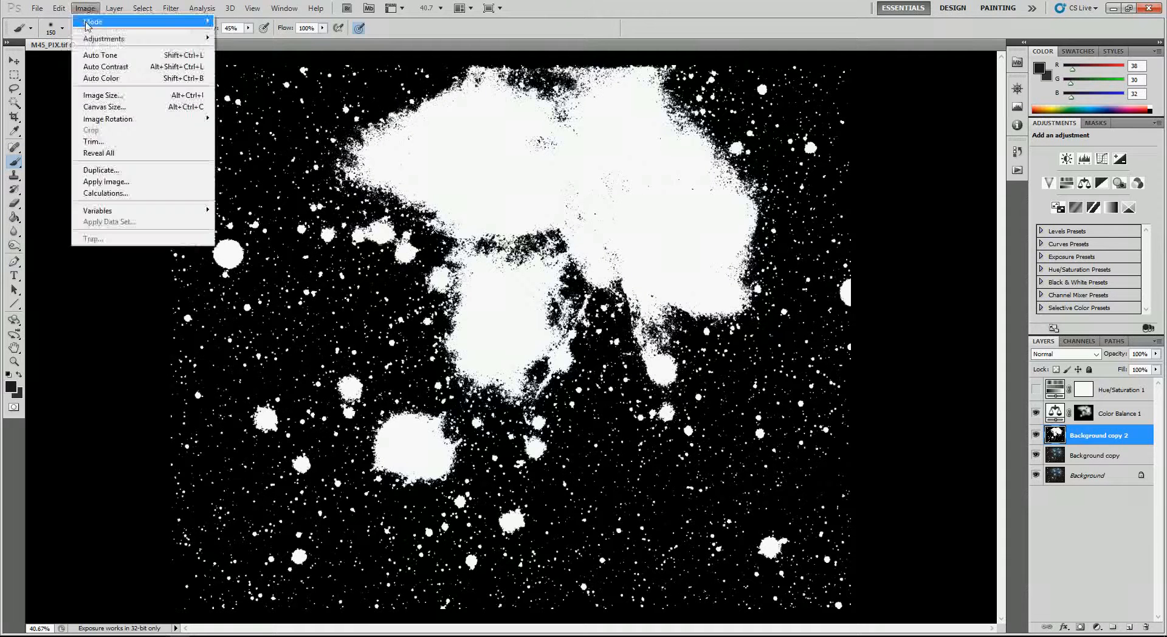
{"action": "mouse_move", "coordinate": [90, 39]}
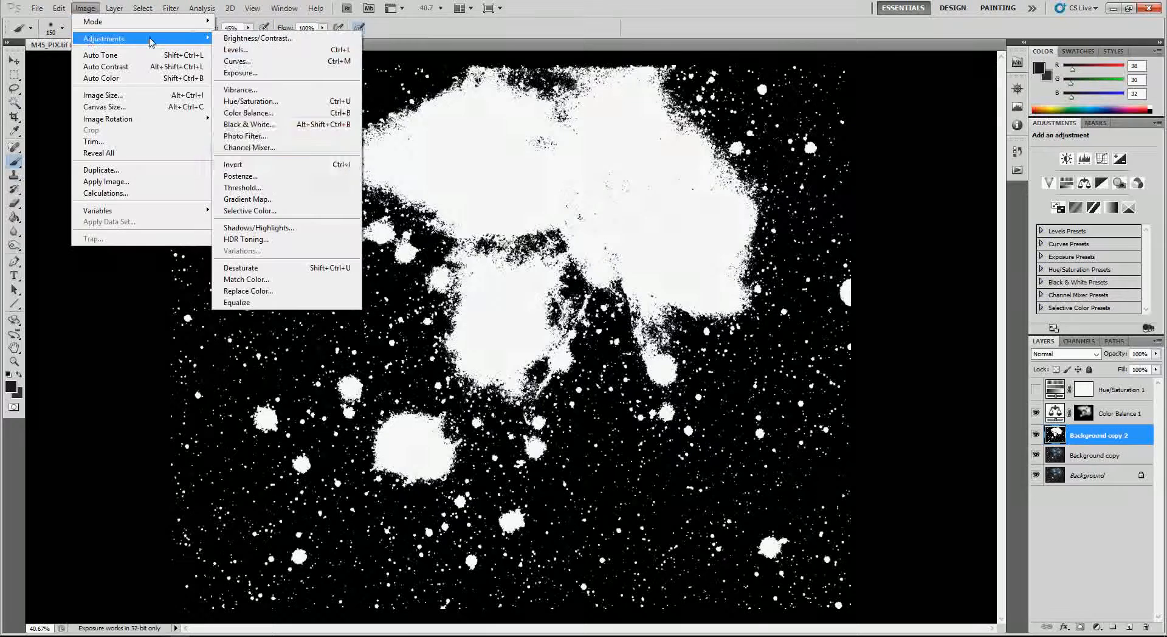
{"action": "left_click", "coordinate": [254, 168]}
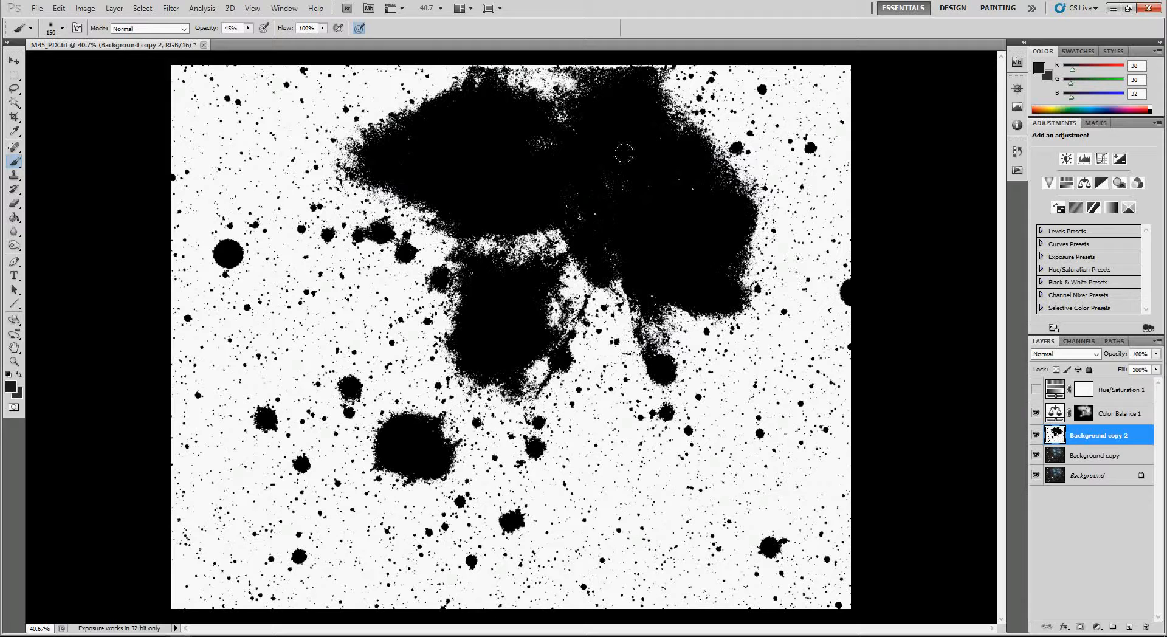
Copy the entire canvas of the inverted Background copy 2 layer, and hide that layer.
{"action": "left_click", "coordinate": [61, 10]}
{"action": "left_click", "coordinate": [61, 10]}
{"action": "left_click", "coordinate": [142, 8]}
{"action": "left_click", "coordinate": [150, 22]}
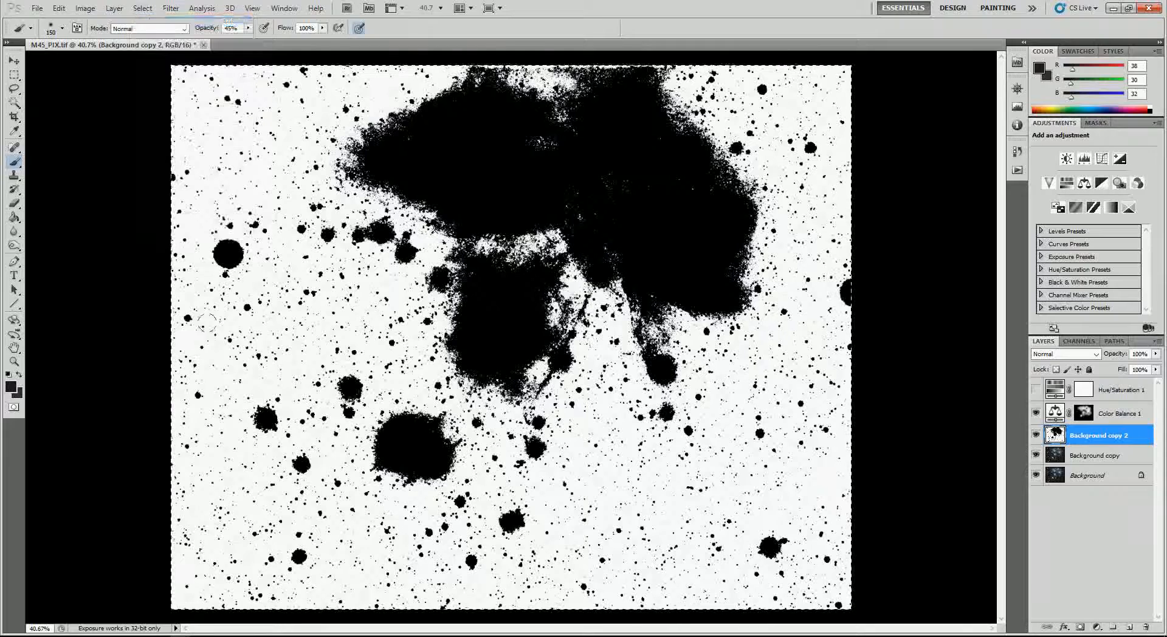
{"action": "left_click", "coordinate": [61, 8]}
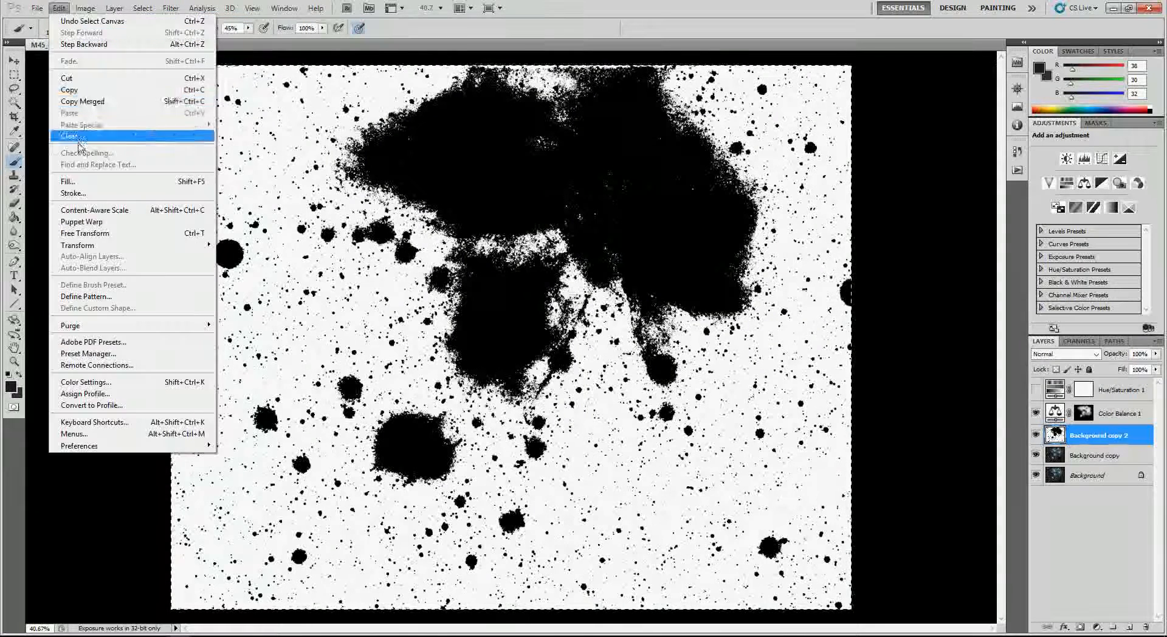
{"action": "left_click", "coordinate": [84, 90]}
{"action": "left_click", "coordinate": [1036, 434]}
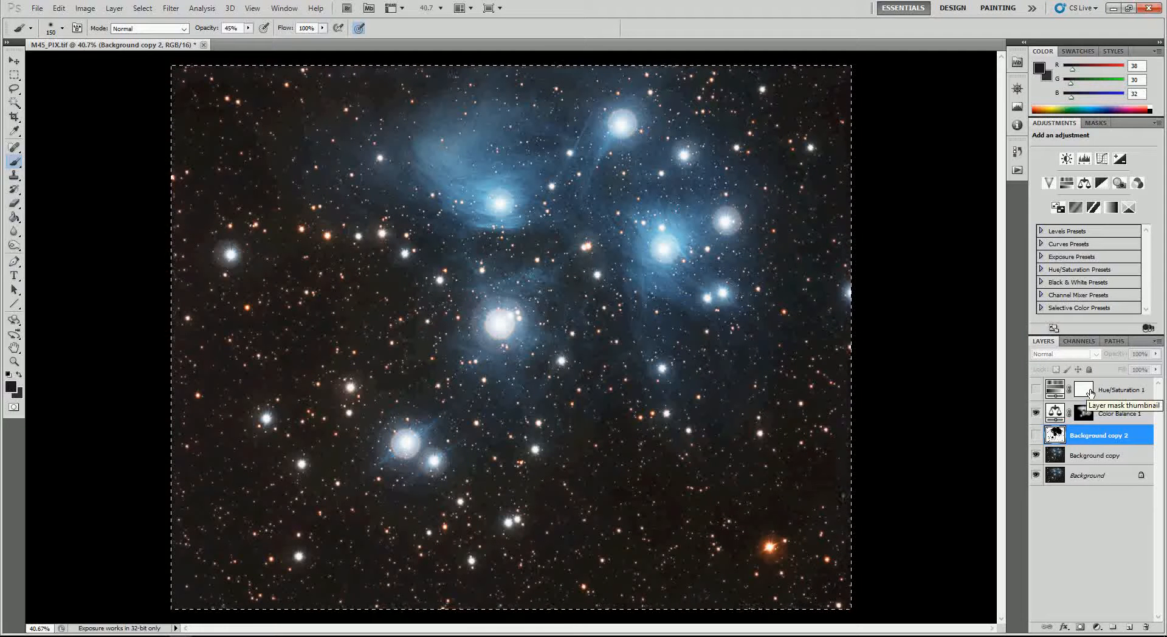
Paste the copied threshold image into the Hue/Saturation layer's mask and make the layer visible again.
{"action": "left_click", "coordinate": [1091, 394], "text": "alt"}
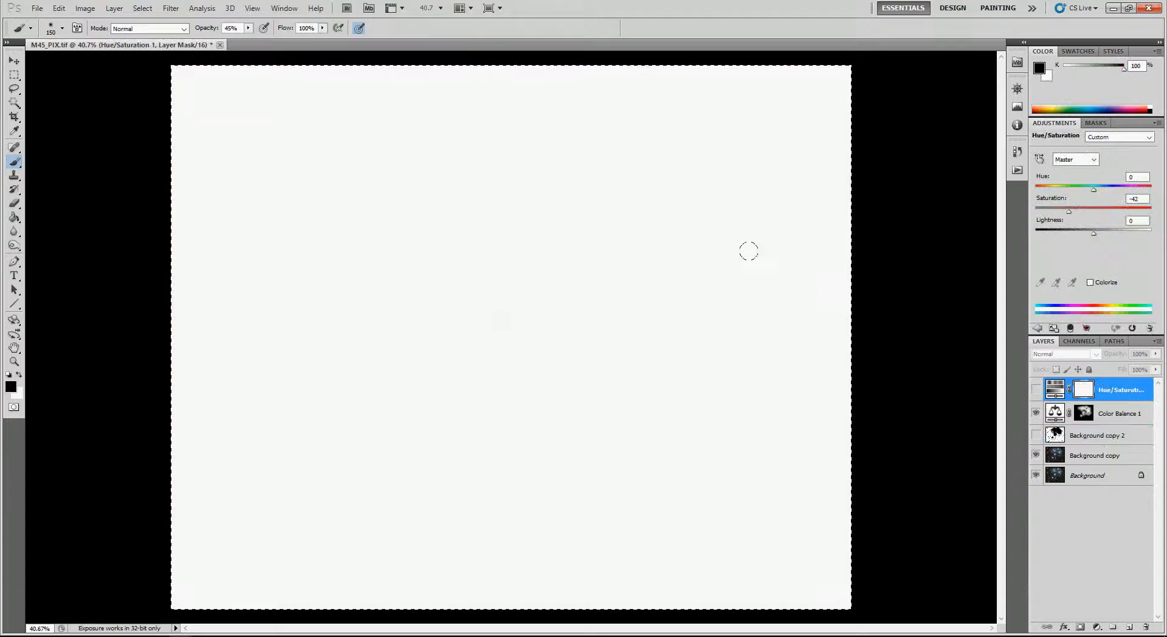
{"action": "left_click", "coordinate": [58, 9]}
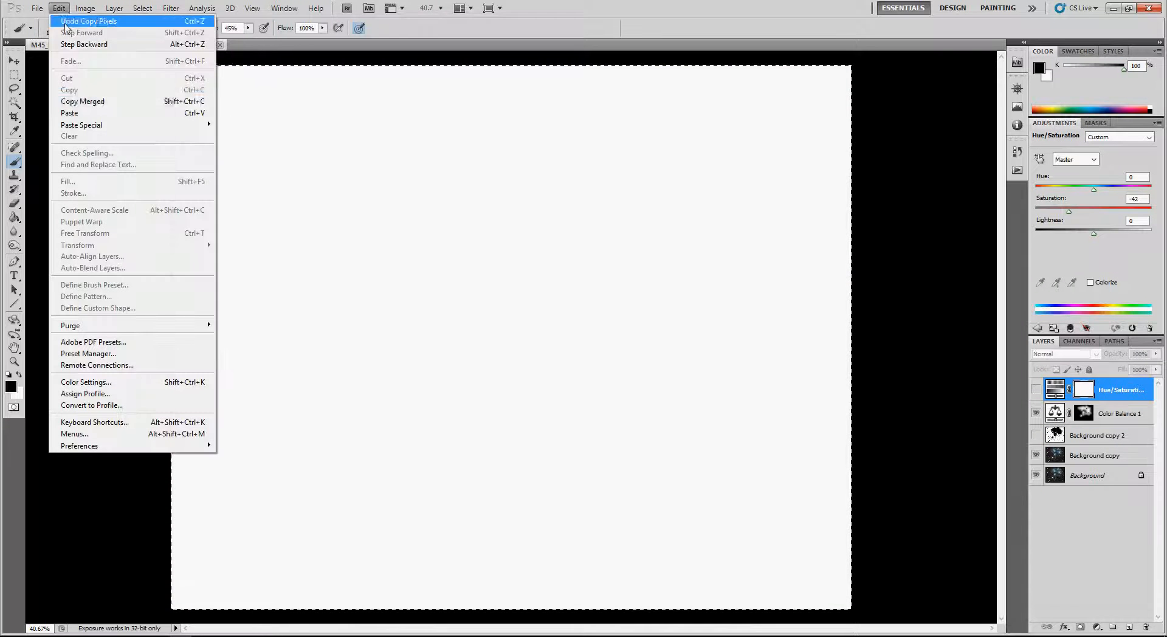
{"action": "left_click", "coordinate": [72, 111]}
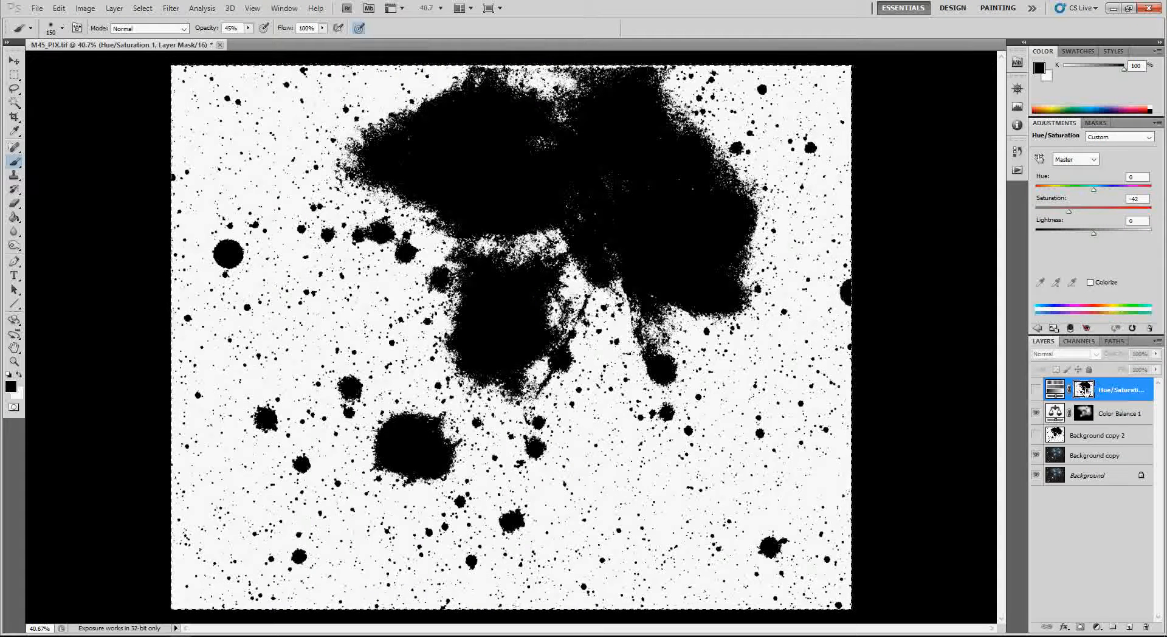
{"action": "left_click", "coordinate": [1037, 392]}
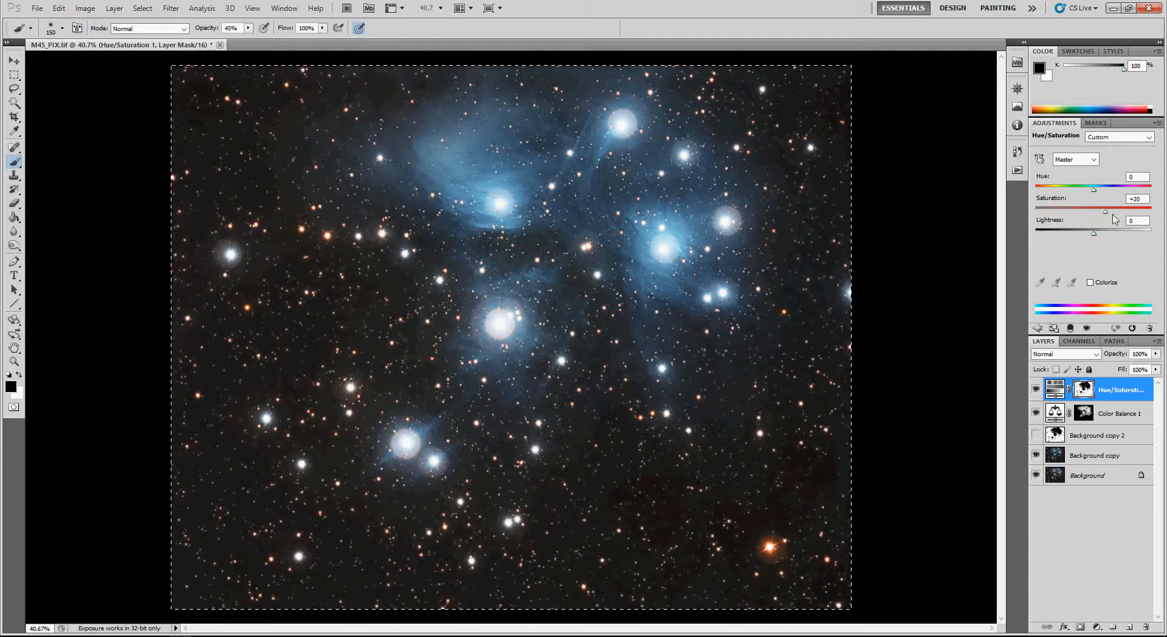
Test both saturation extremes on the masked Hue/Saturation layer and set Saturation to -40.
{"action": "left_click_drag", "start_coordinate": [1136, 219], "coordinate": [1152, 217]}
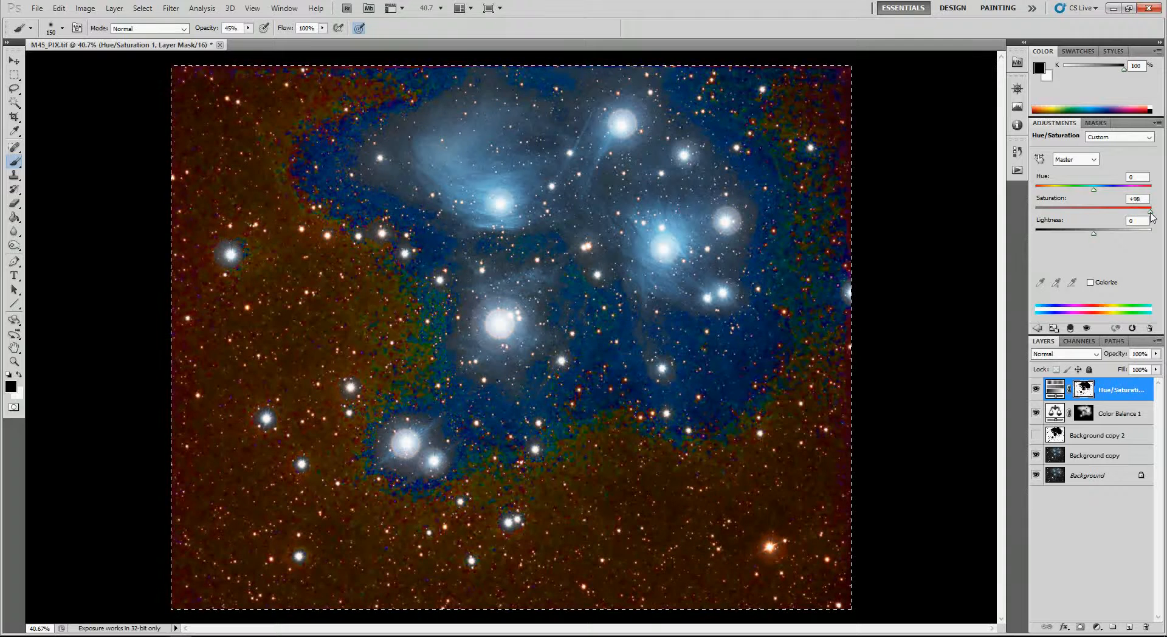
{"action": "left_click_drag", "start_coordinate": [1151, 216], "coordinate": [1041, 212]}
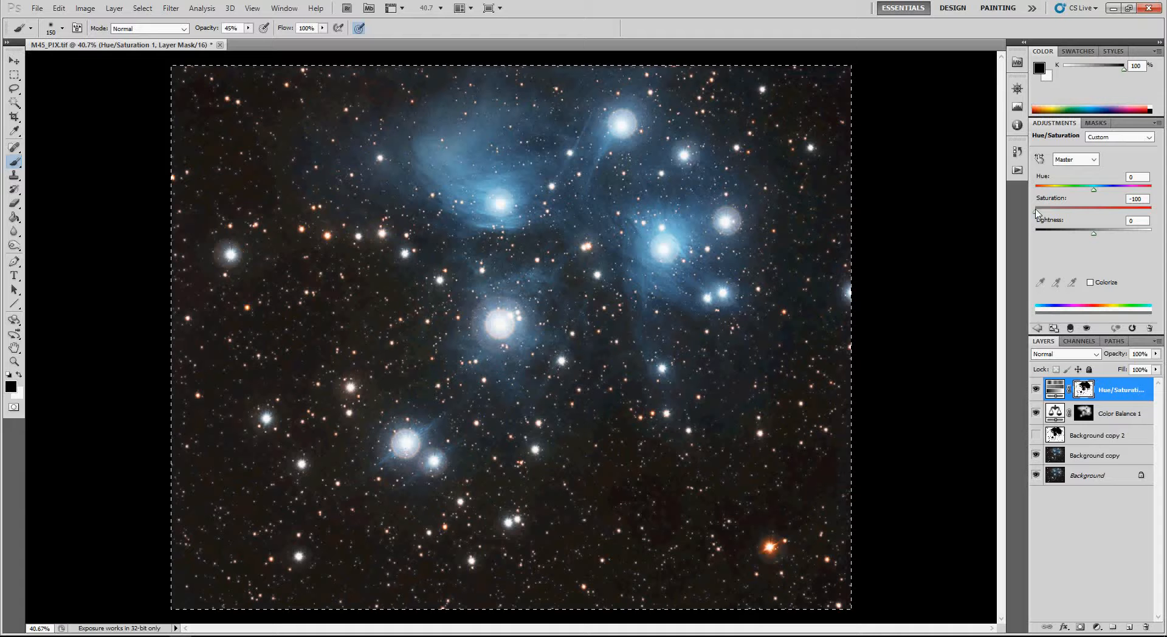
{"action": "left_click_drag", "start_coordinate": [1048, 211], "coordinate": [1072, 213]}
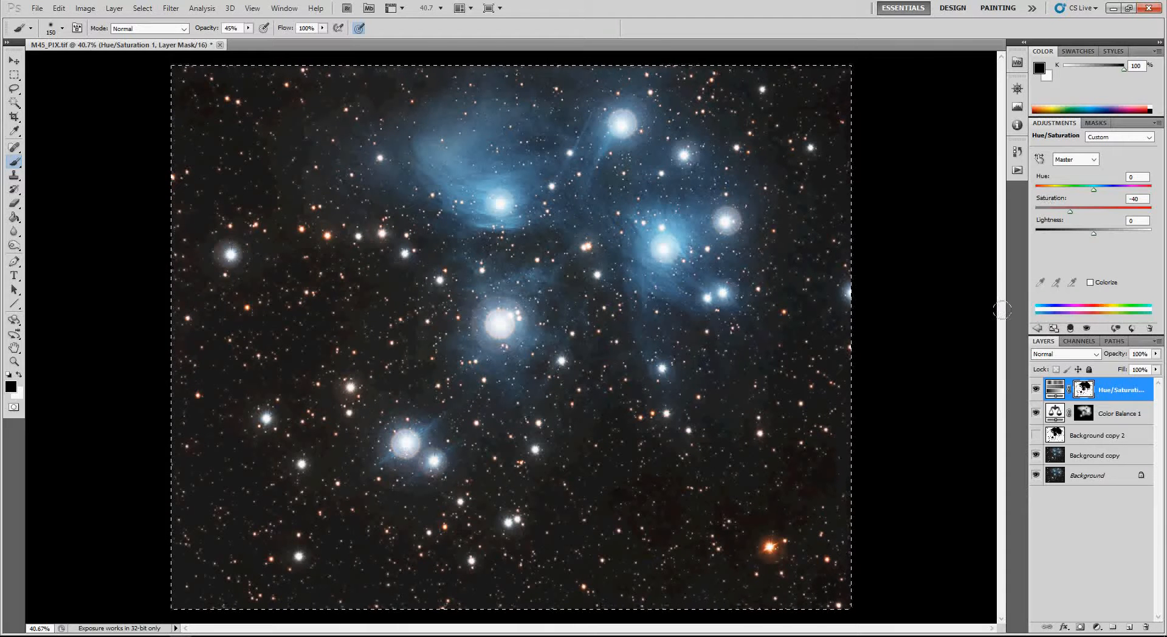
Select the Background copy layer and set up saving the image as a TIFF copy with layers in the M45 folder.
{"action": "left_click", "coordinate": [1112, 458]}
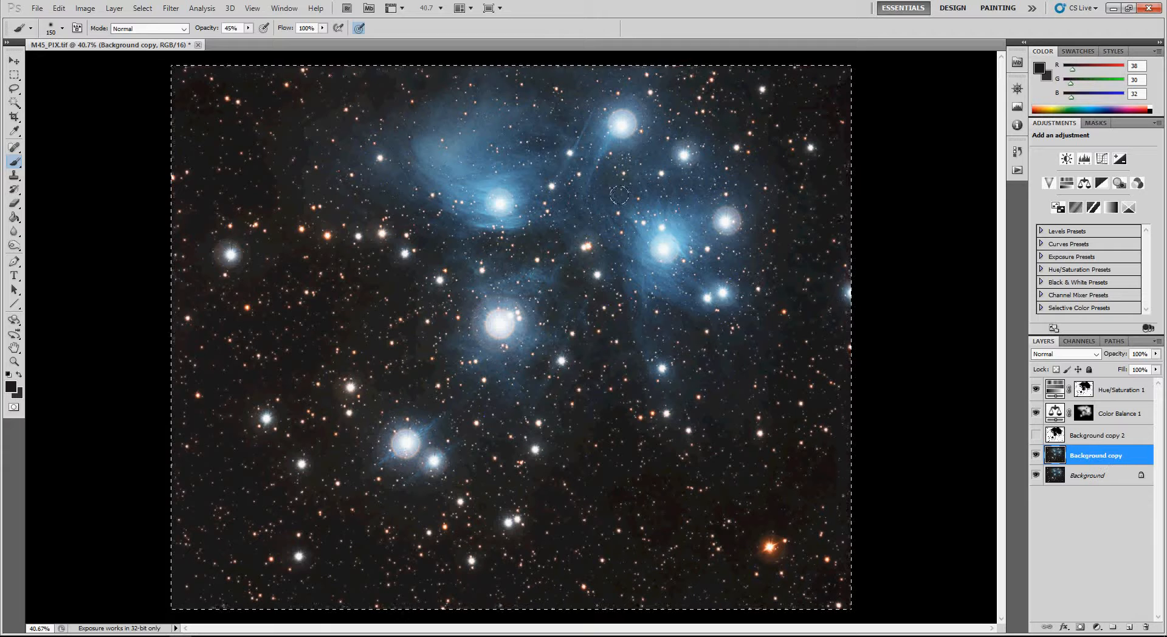
{"action": "left_click", "coordinate": [38, 8]}
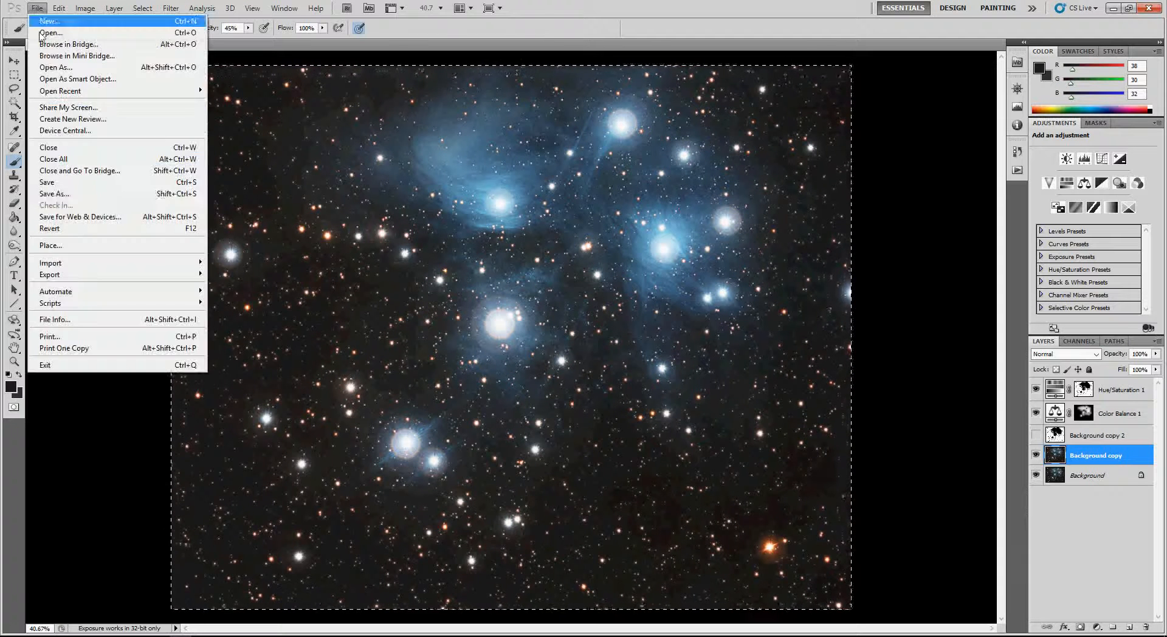
{"action": "left_click", "coordinate": [66, 184]}
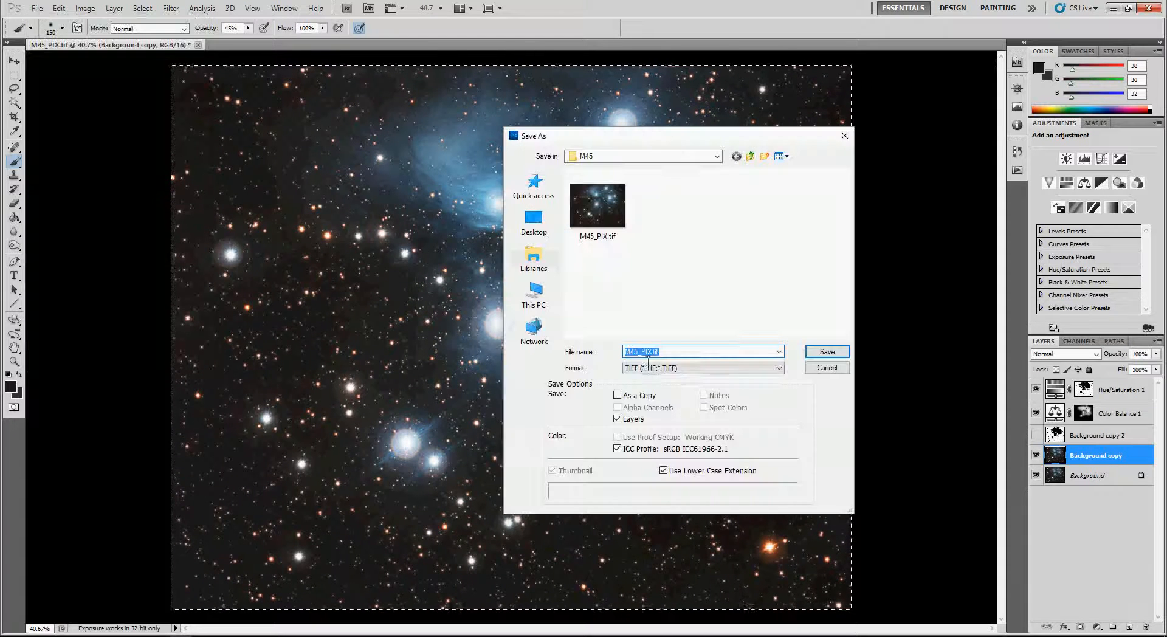
{"action": "left_click", "coordinate": [645, 367]}
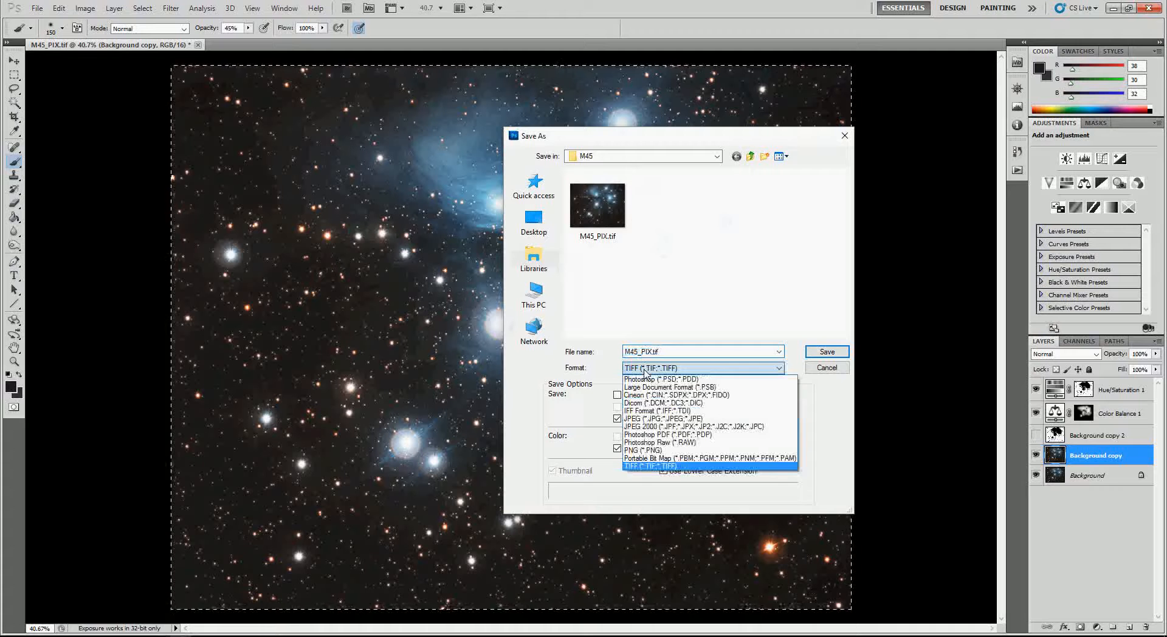
{"action": "left_click", "coordinate": [671, 355]}
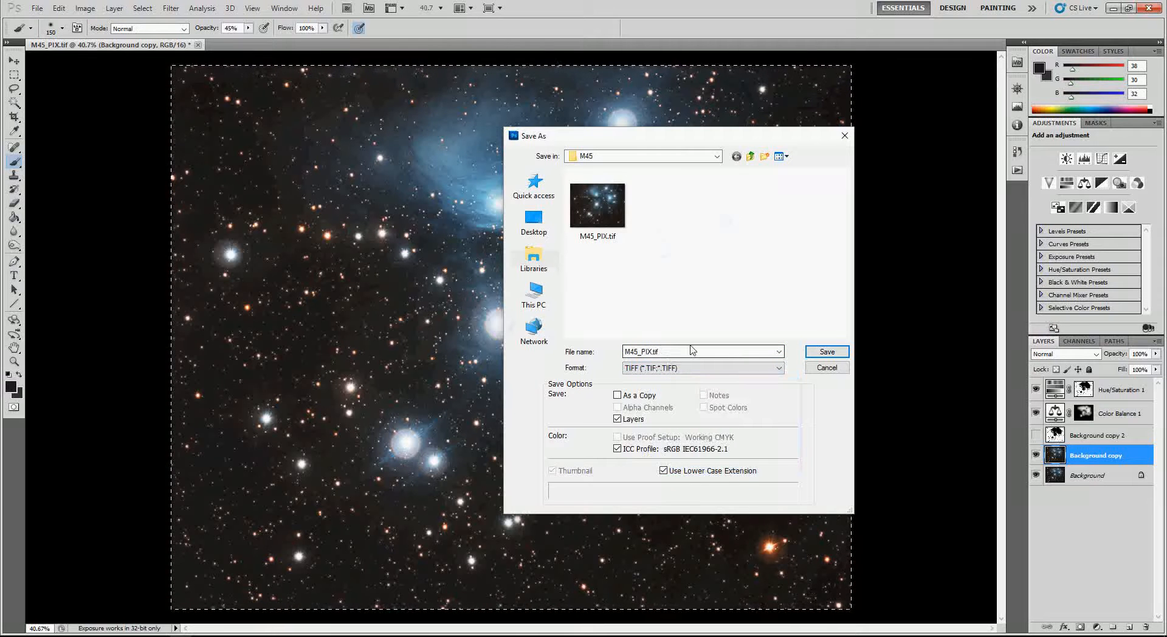
{"action": "left_click", "coordinate": [618, 396]}
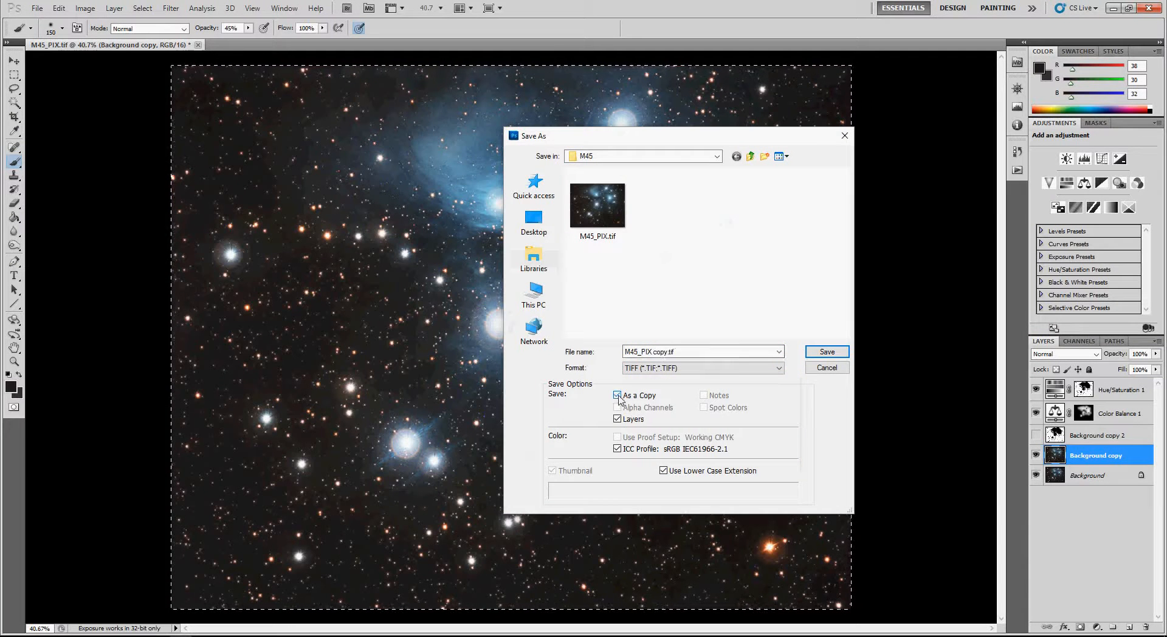
Name the TIFF copy M45_PIX_PS.
{"action": "left_click", "coordinate": [701, 360]}
{"action": "left_click", "coordinate": [701, 361]}
{"action": "key", "text": "BackSpace"}
{"action": "key", "text": "BackSpace"}
{"action": "key", "text": "BackSpace"}
{"action": "key", "text": "BackSpace"}
{"action": "key", "text": "BackSpace"}
{"action": "key", "text": "BackSpace"}
{"action": "key", "text": "BackSpace"}
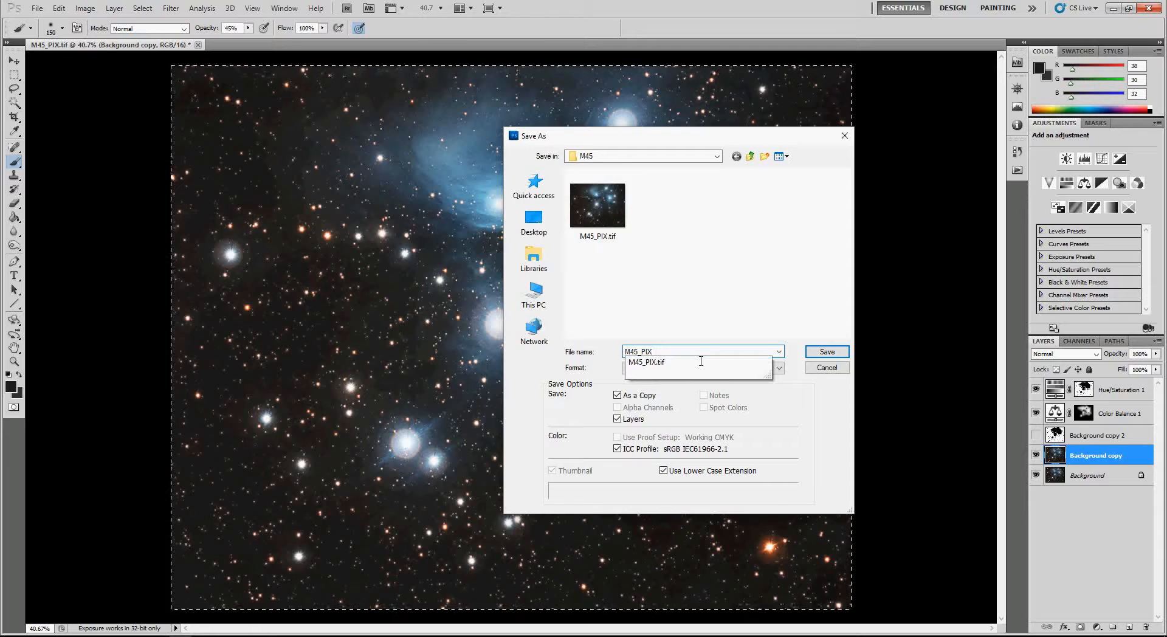
{"action": "type", "text": "_"}
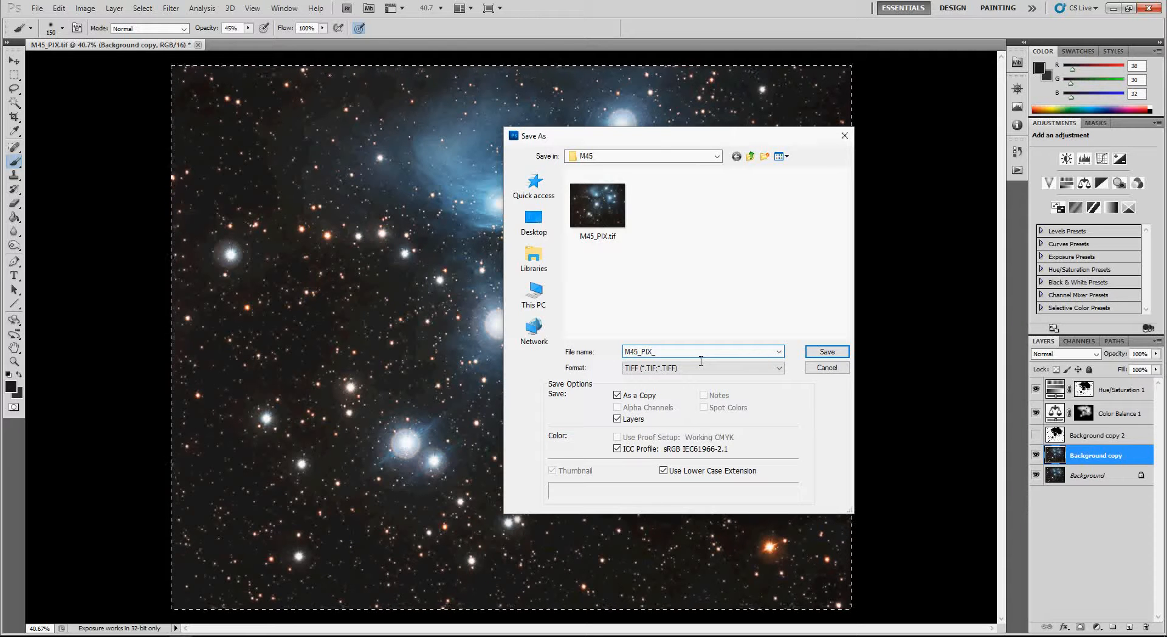
{"action": "type", "text": "PS"}
Save the TIFF copy with no image compression, interleaved pixel order, IBM PC byte order and RLE layer compression.
{"action": "left_click", "coordinate": [818, 353]}
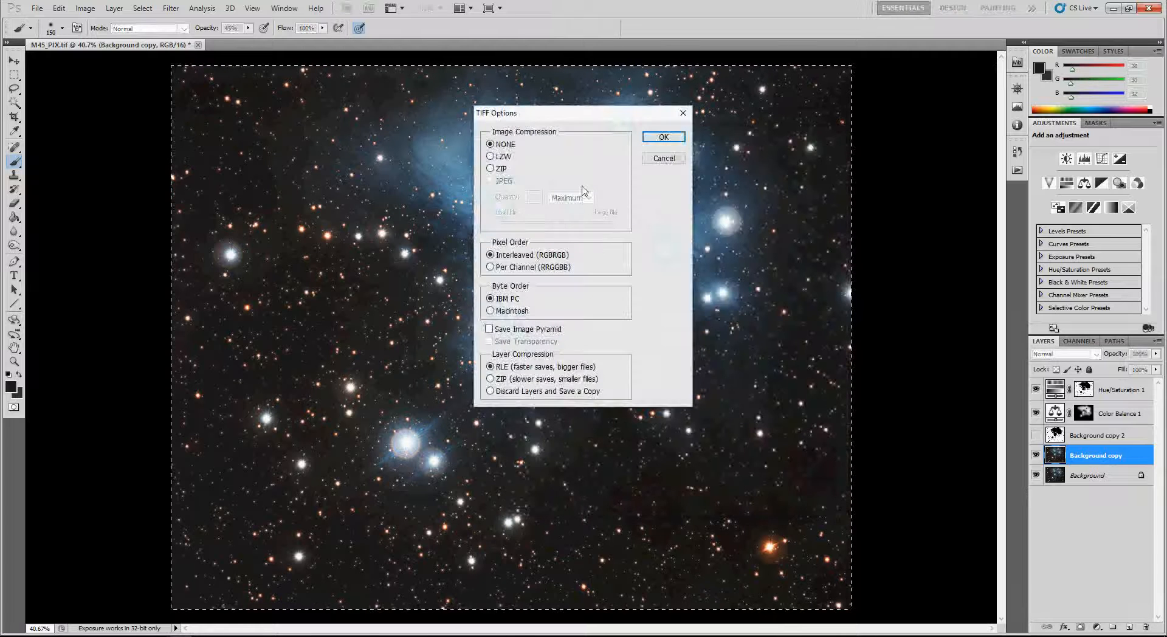
{"action": "left_click", "coordinate": [664, 137]}
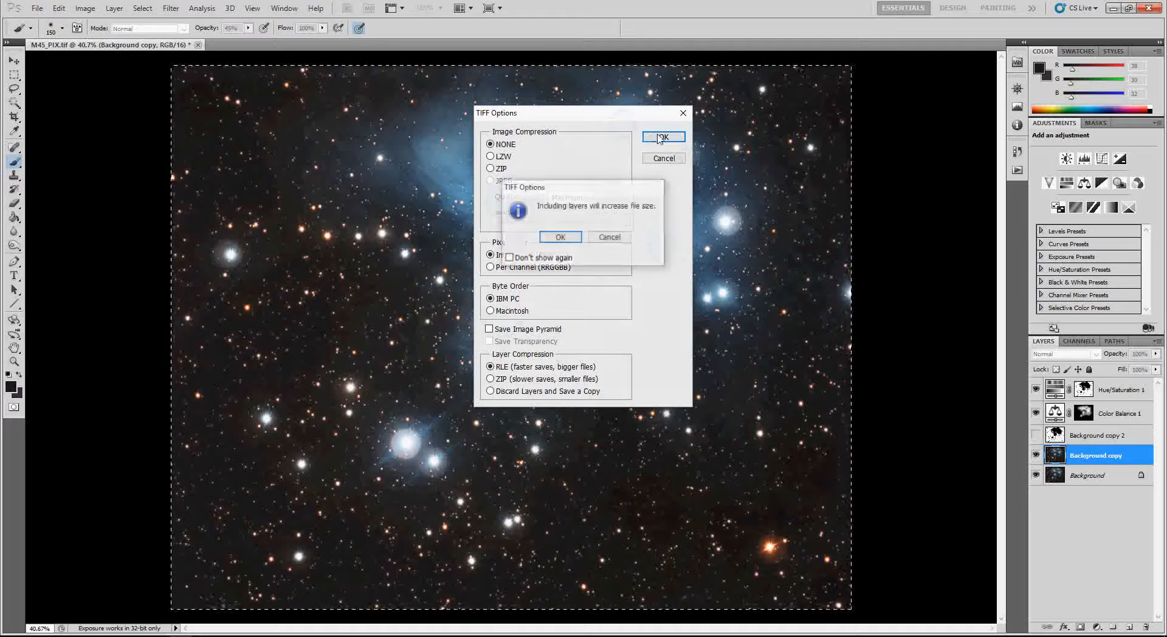
{"action": "left_click", "coordinate": [564, 239]}
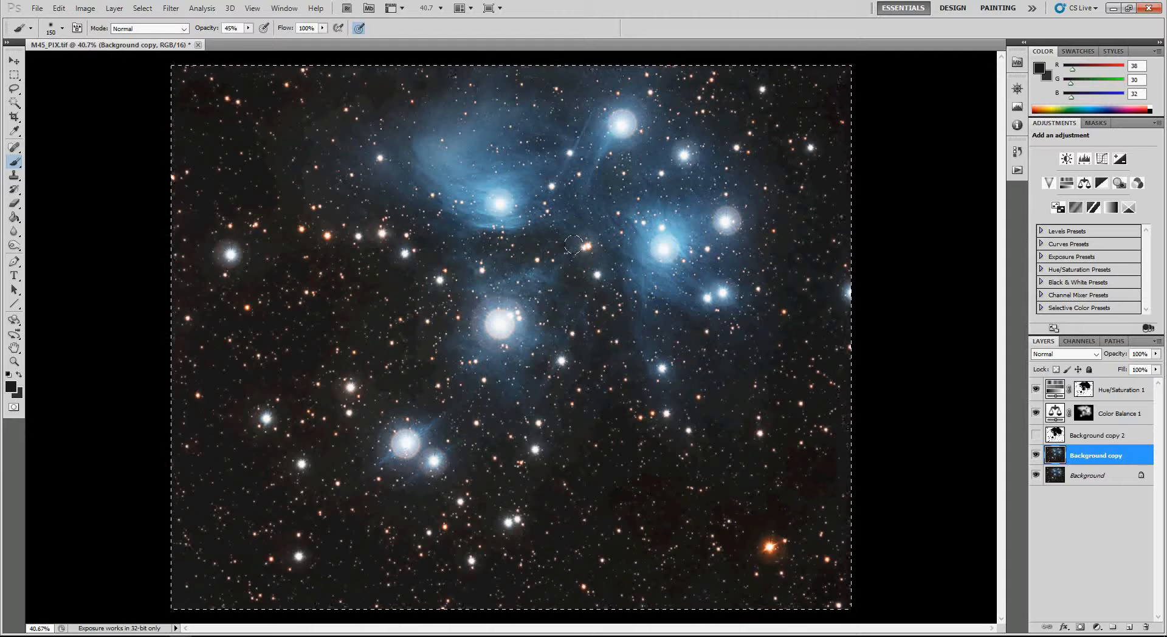
Save a JPEG copy as M45_PIX.jpg in the M45 folder with Maximum quality 12 and Baseline Optimized format.
{"action": "left_click", "coordinate": [35, 9]}
{"action": "left_click", "coordinate": [64, 187]}
{"action": "left_click", "coordinate": [672, 367]}
{"action": "left_click", "coordinate": [644, 419]}
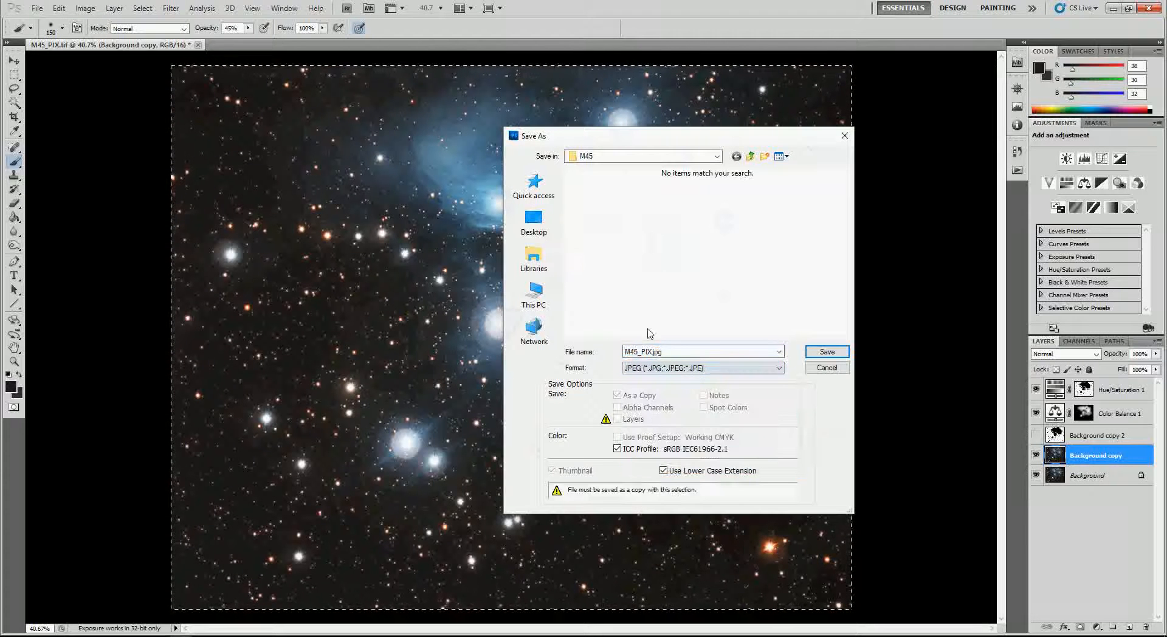
{"action": "left_click", "coordinate": [826, 352]}
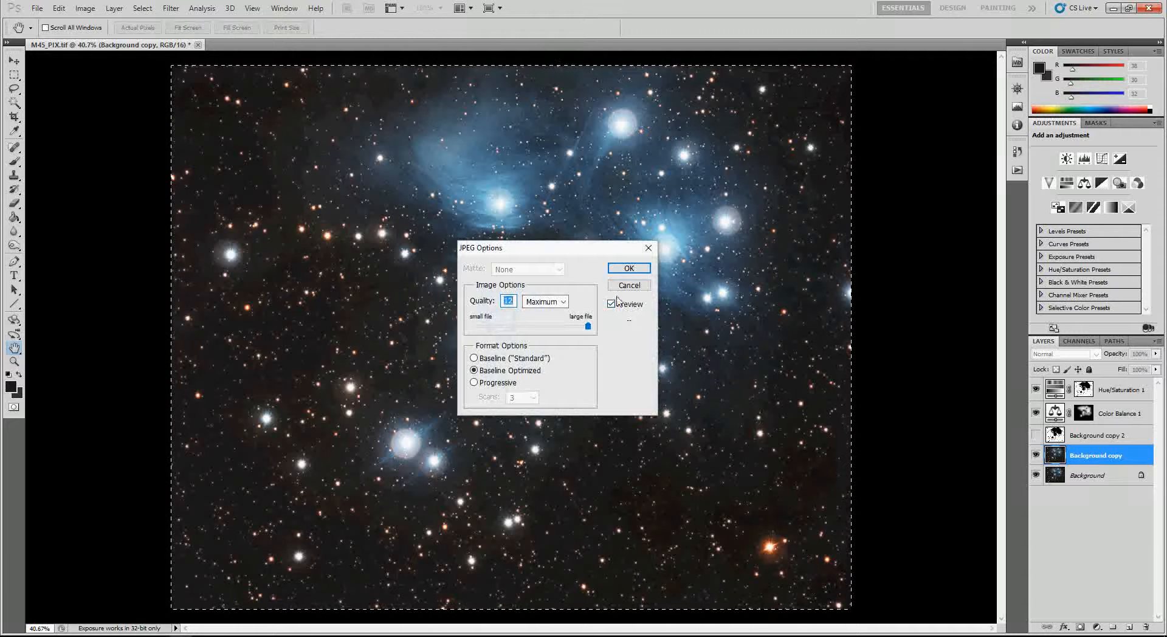
{"action": "left_click", "coordinate": [629, 268]}
{"action": "key", "text": "b"}
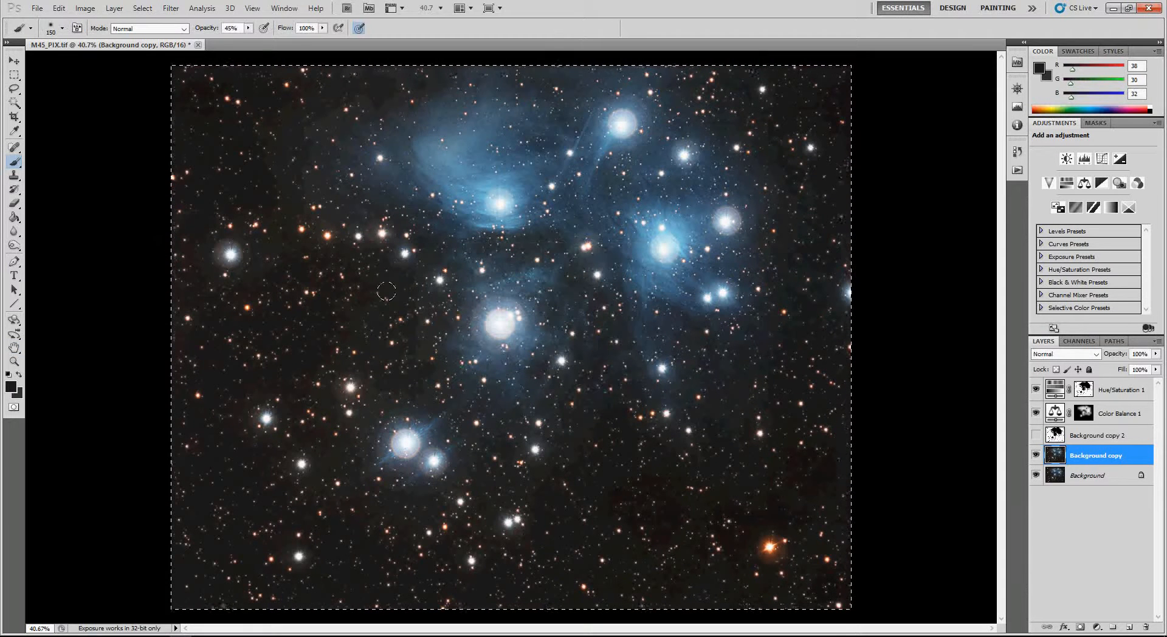
Minimize Photoshop and PixInsight, and open M45_PIX.jpg from the M45 folder in File Explorer.
{"action": "left_click", "coordinate": [1114, 8]}
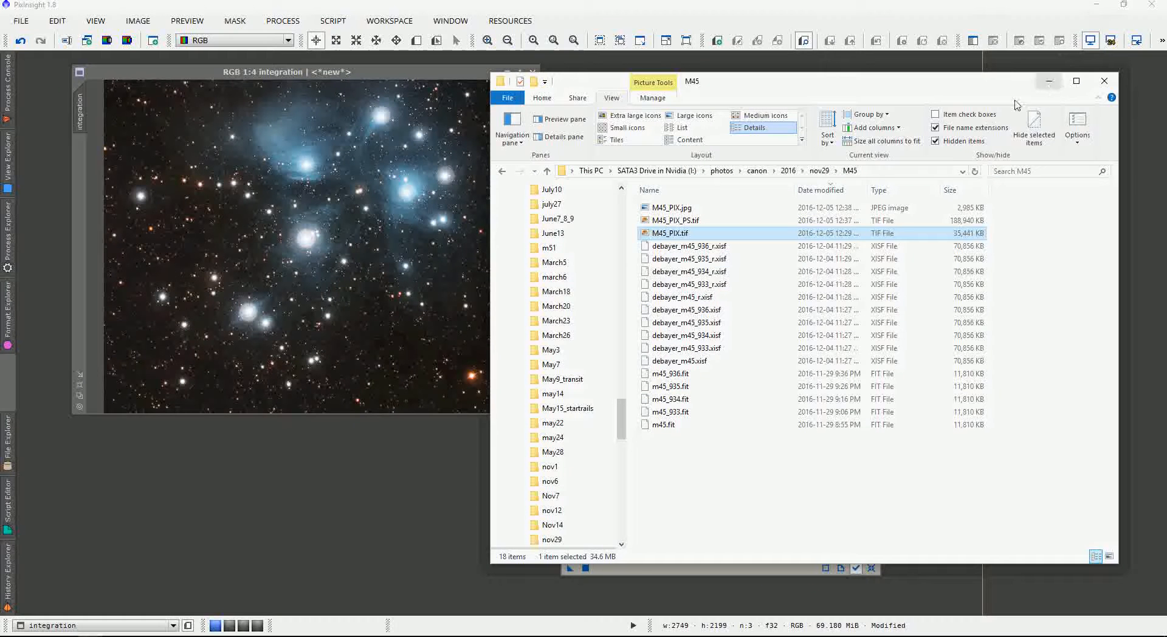
{"action": "left_click_drag", "start_coordinate": [746, 83], "coordinate": [596, 68]}
{"action": "left_click", "coordinate": [1096, 4]}
{"action": "double_click", "coordinate": [529, 192]}
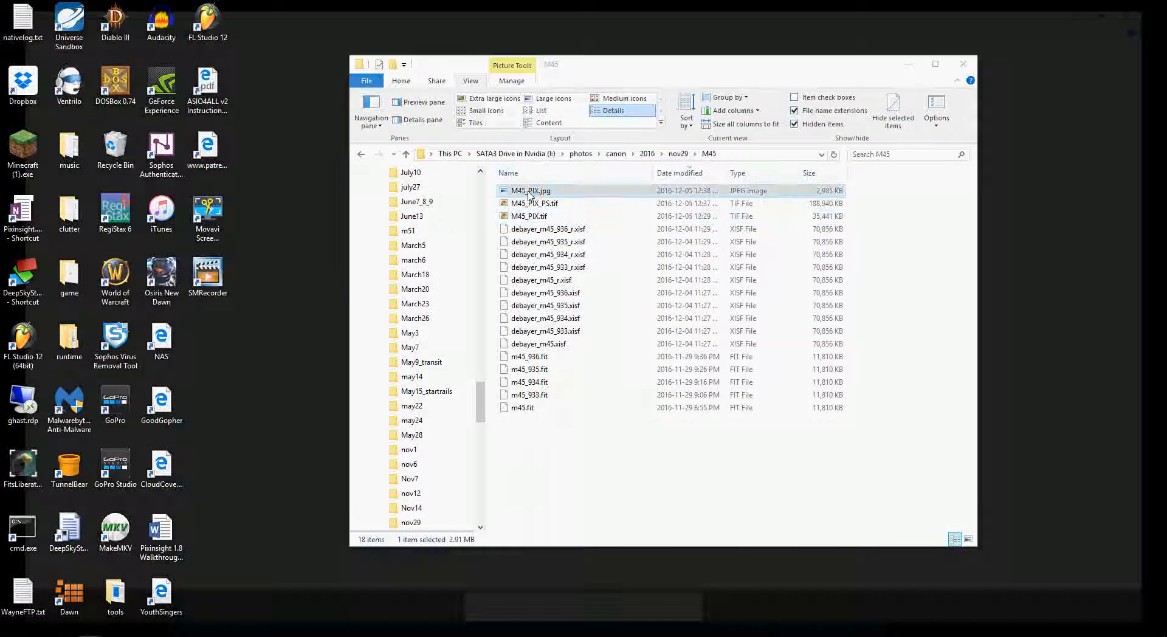